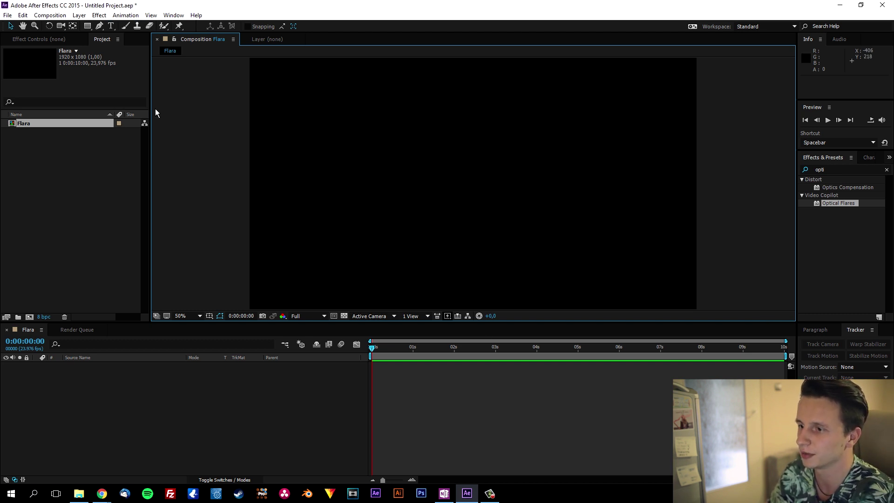
- With the empty 1920×1080 Flara comp open, start a new solid layer using Ctrl+Y
key(ctrl+y)
- Create a solid named BG and apply Gradient Ramp to it
key(BackSpace)
text(BG)
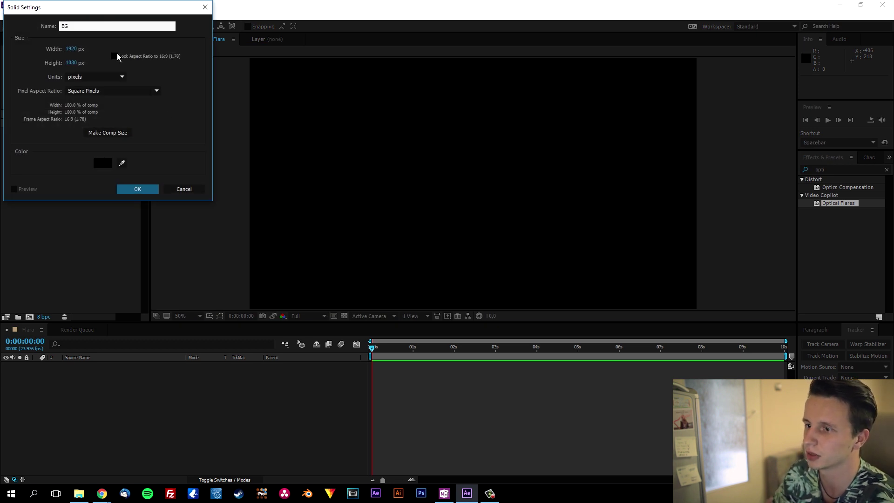
click(138, 188)
click(794, 174)
double_click(821, 168)
text(ra)
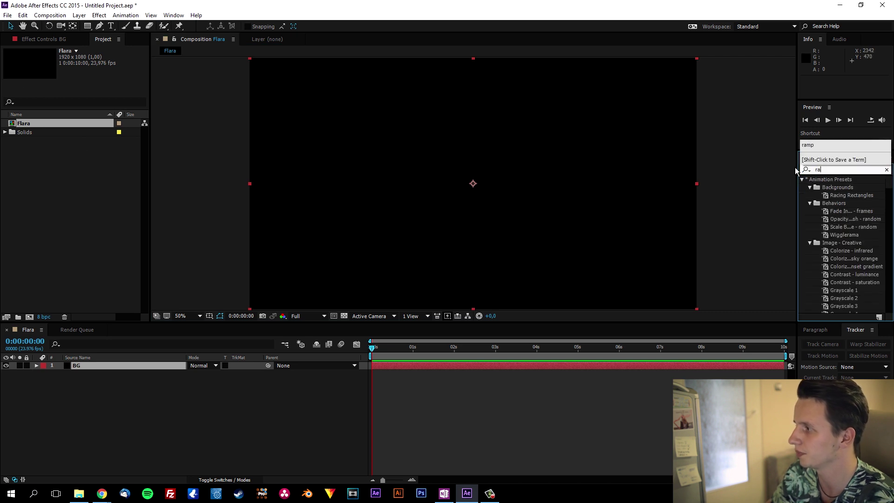
text(mp)
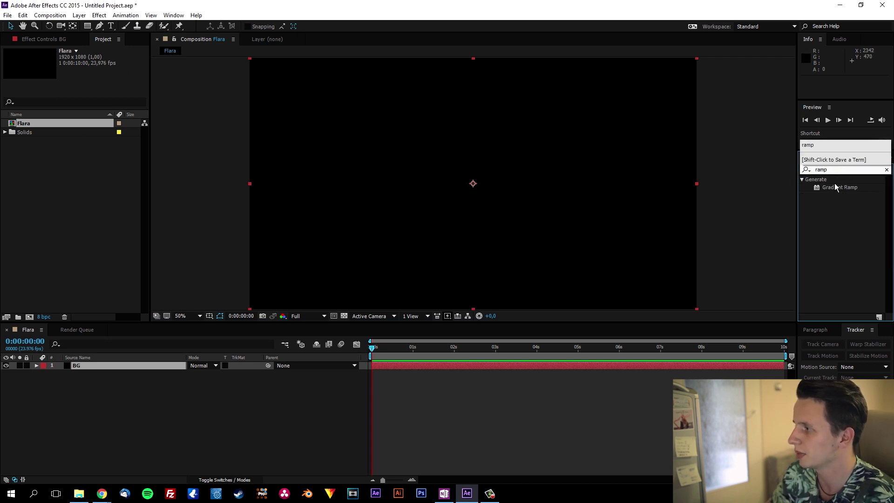
drag(836, 187, 107, 366)
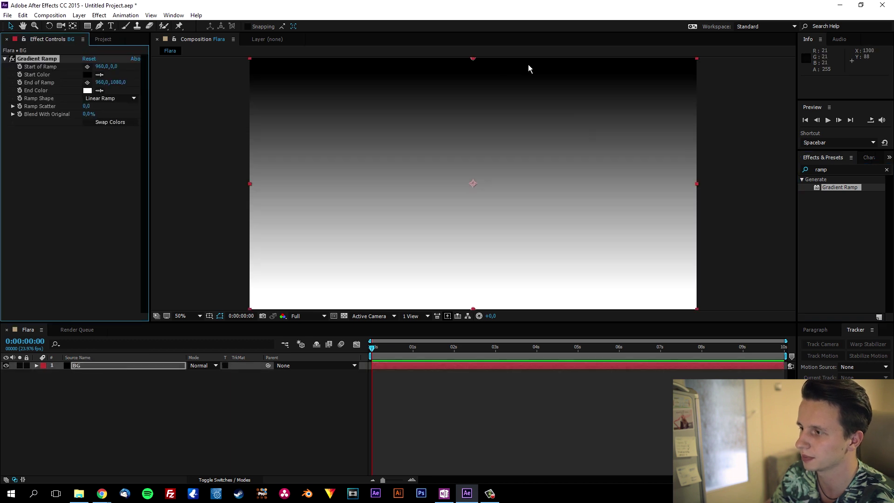
- Set the ramp's end colour to dark grey and push End of Ramp below the frame to 992,1360
click(87, 91)
mouse_move(80, 109)
mouse_down()
mouse_move(2, 93)
mouse_move(4, 120)
mouse_up()
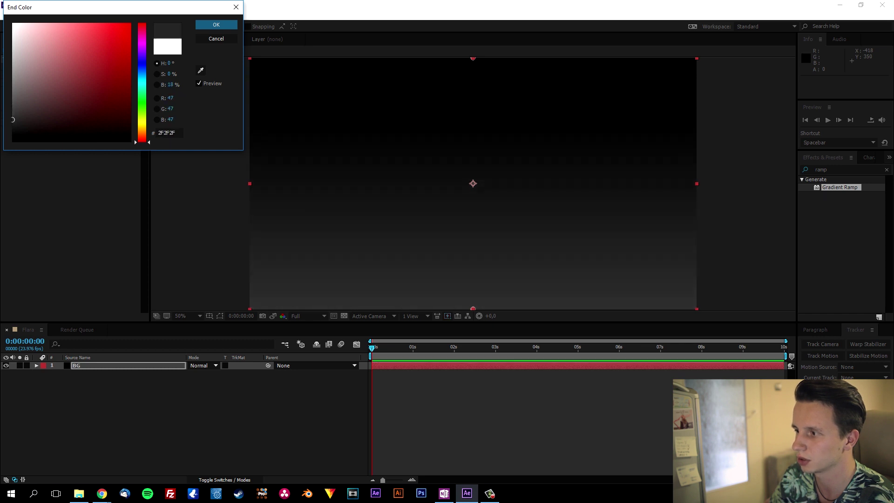
click(233, 28)
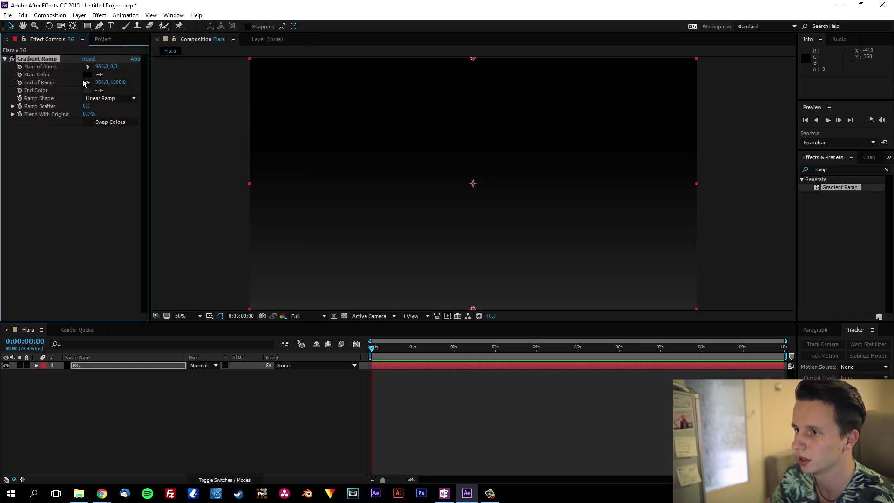
key(comma)
drag(474, 247, 475, 270)
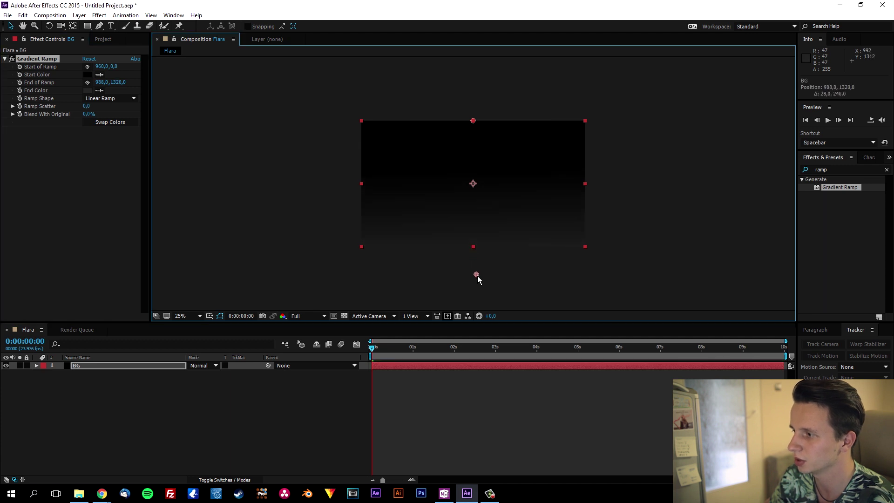
key(period)
click(726, 220)
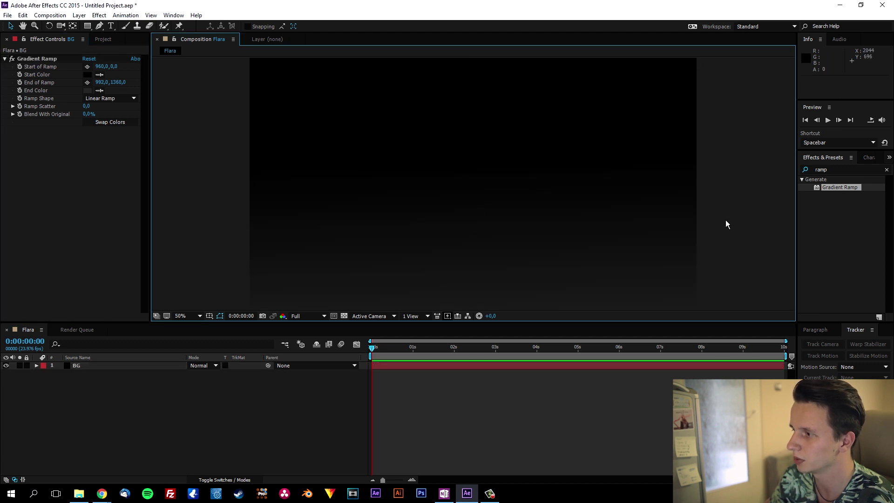
drag(413, 347, 392, 347)
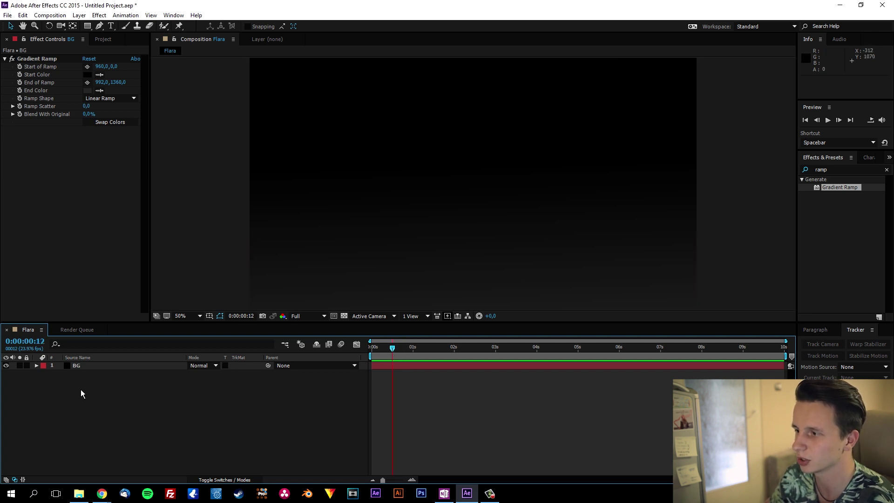
- Add a Null Object layer via Layer > New and rename it Control
click(86, 19)
mouse_move(91, 26)
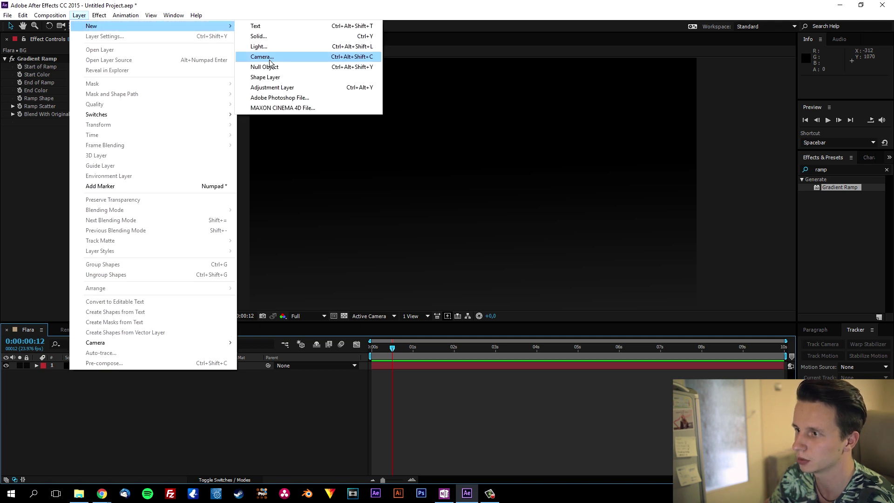
click(270, 67)
right_click(88, 366)
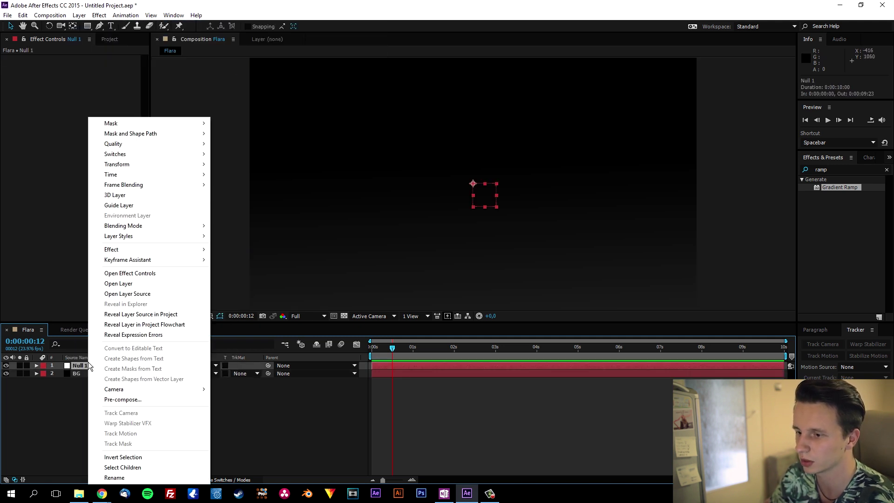
click(125, 477)
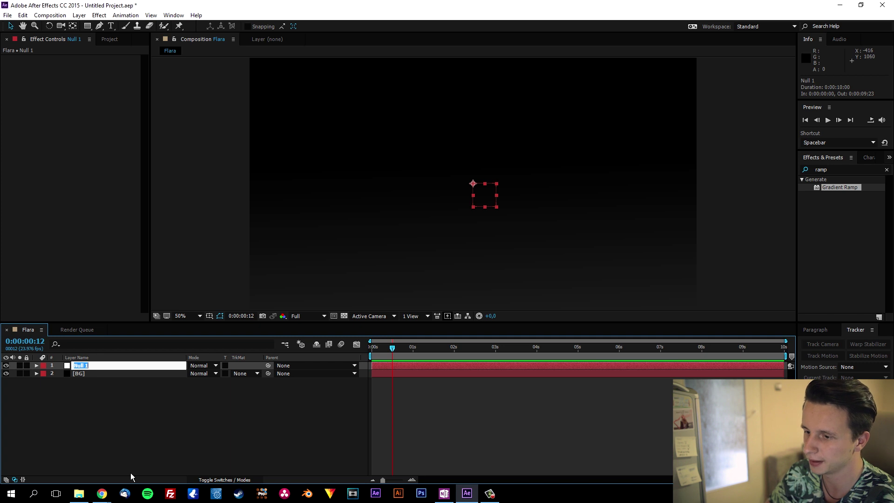
text(Cib)
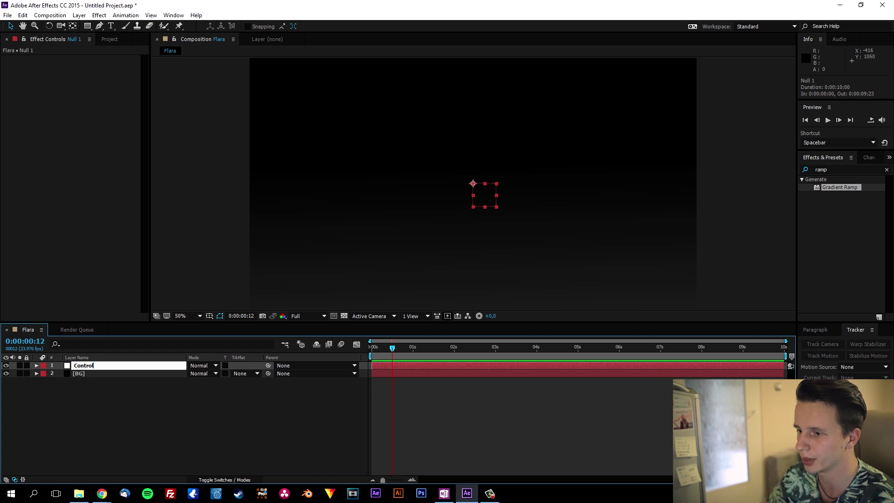
key(Return)
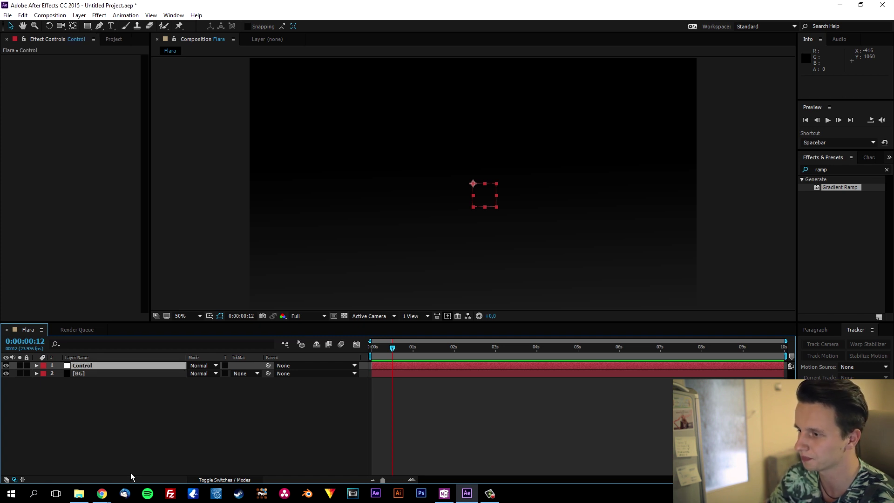
click(139, 410)
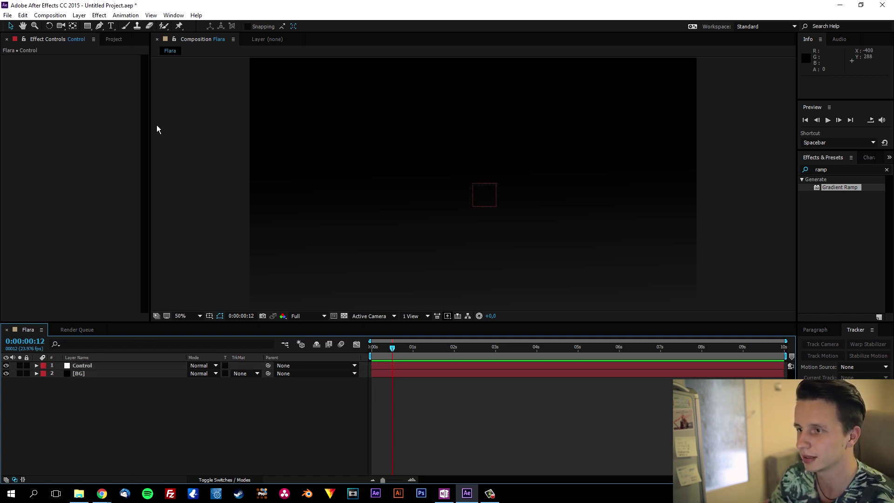
- Add a new full-size black solid named Particles via Layer > New > Solid
click(79, 16)
mouse_move(90, 25)
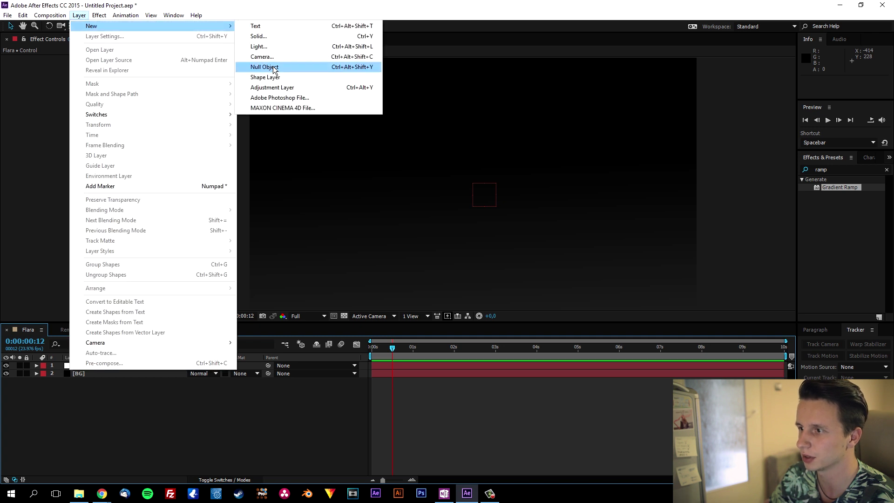
click(266, 37)
text(Particles)
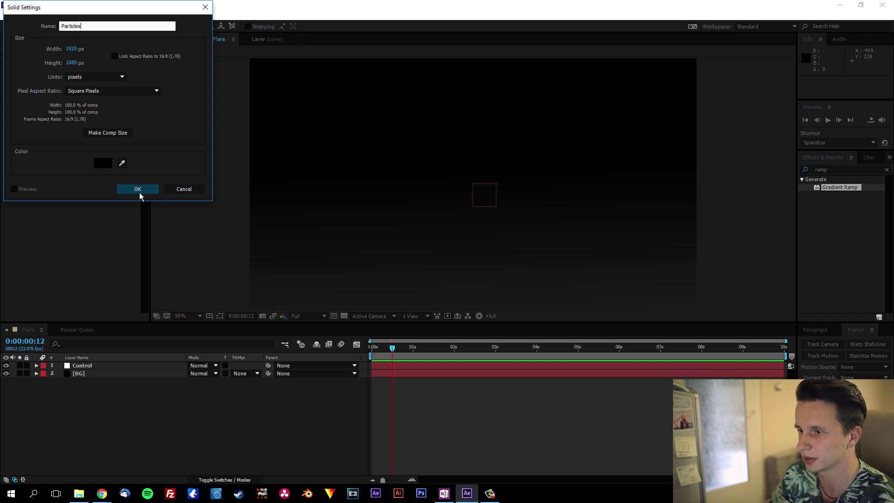
click(140, 190)
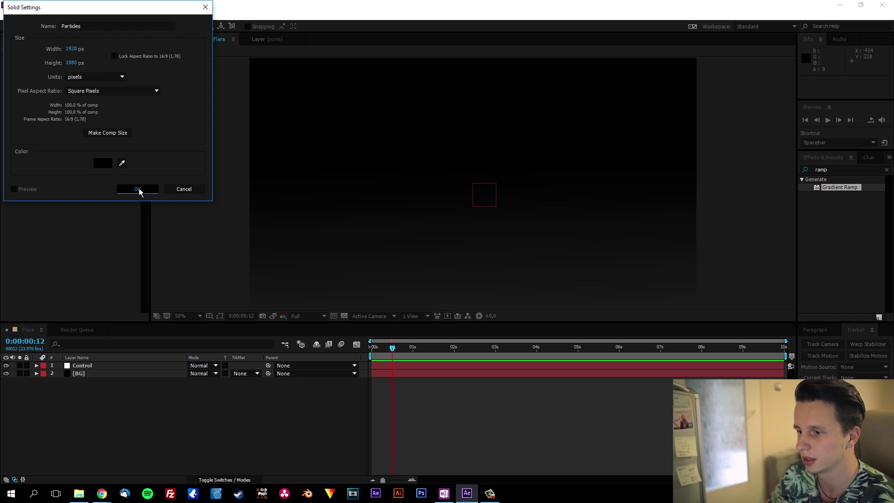
- Search Effects & Presets for 'particl' to list the particle effects
click(838, 172)
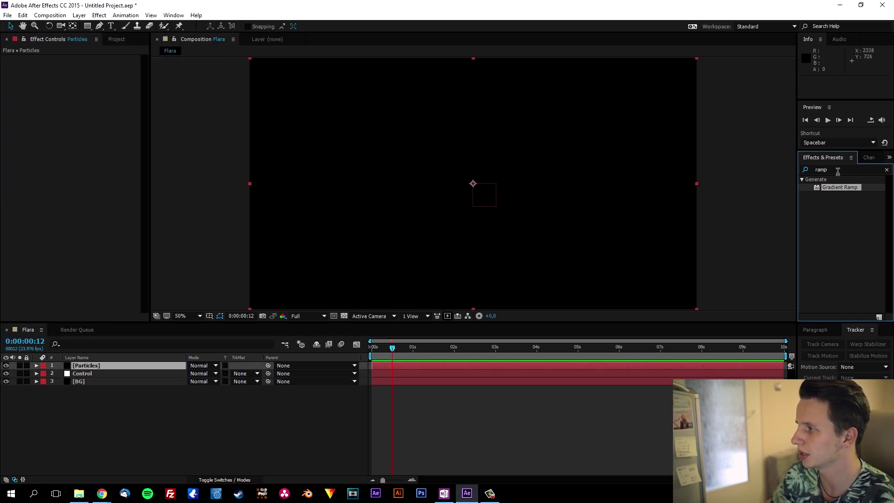
click(822, 170)
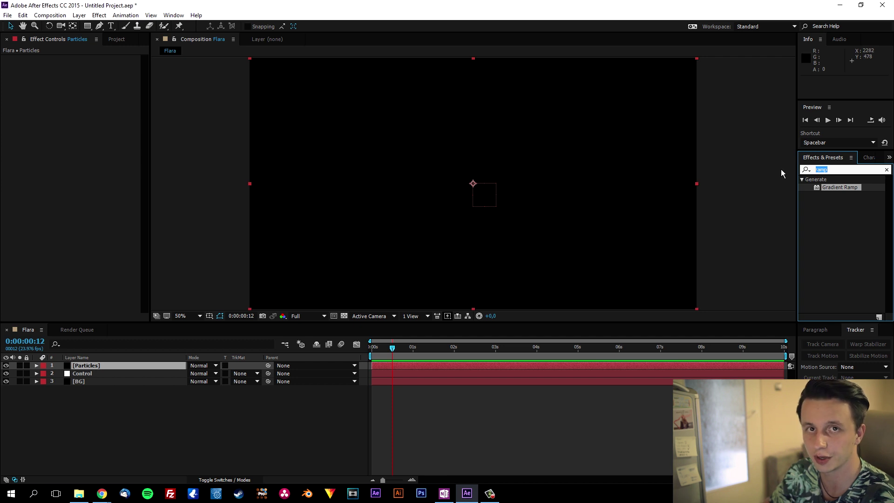
text(pa)
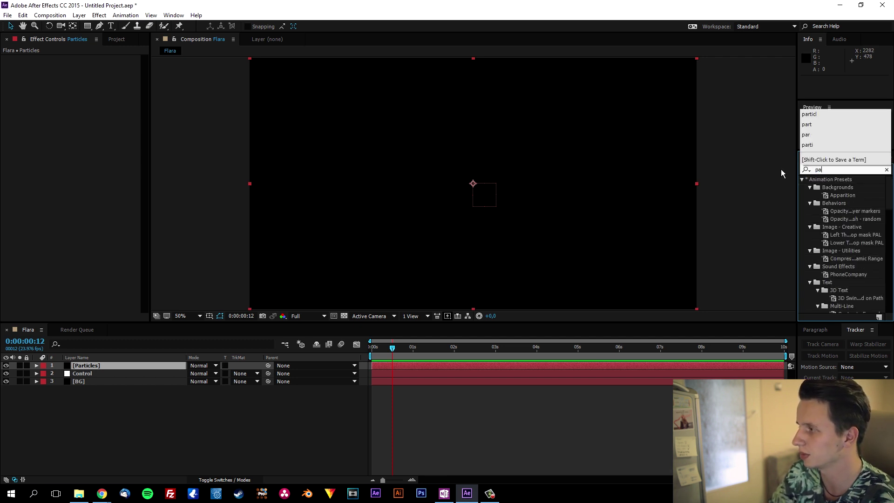
text(rticl)
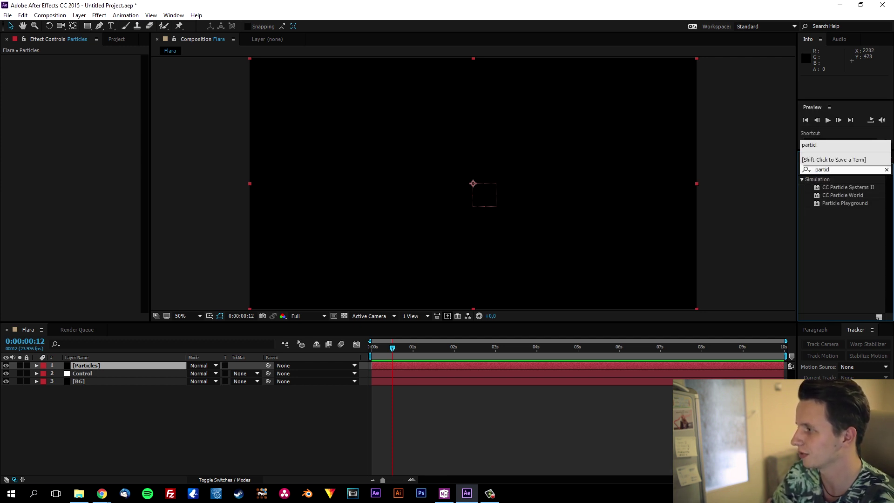
- Apply CC Particle Systems II to the Particles layer and expand its Producer settings
drag(847, 190, 89, 367)
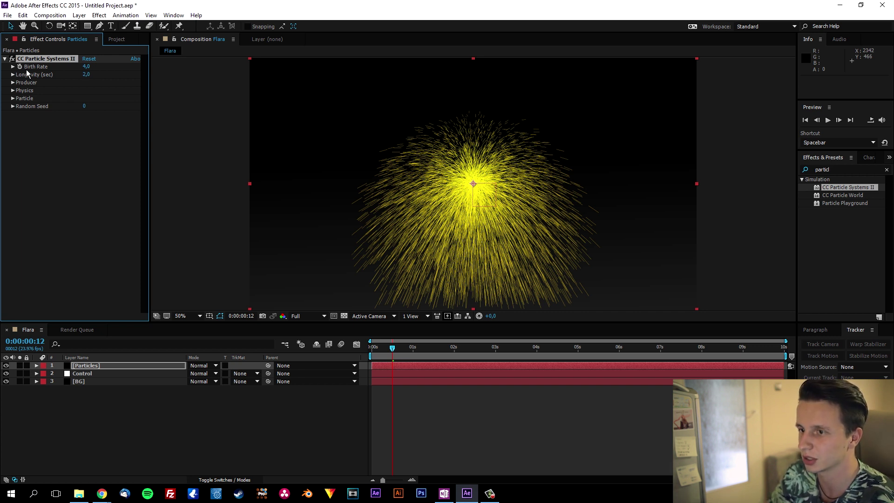
click(13, 83)
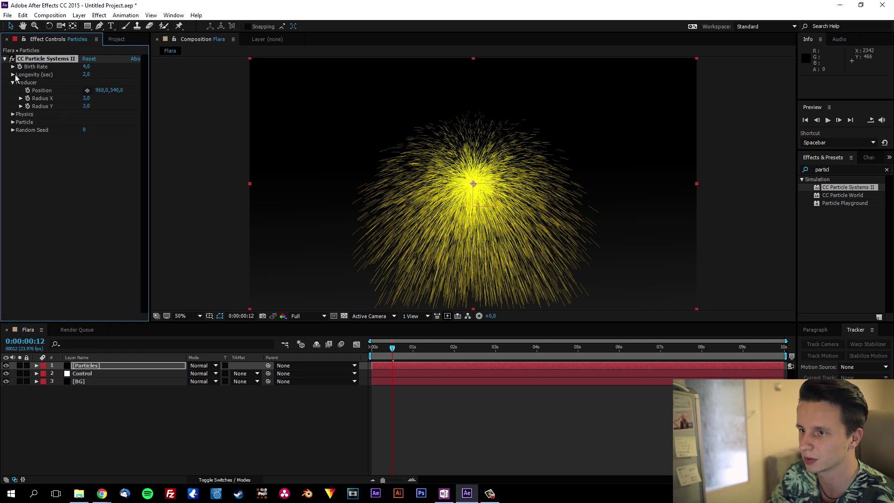
click(13, 75)
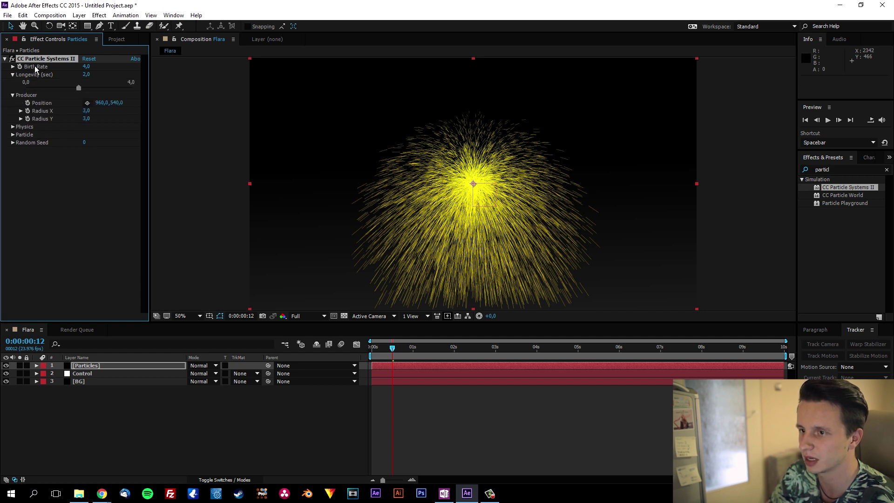
click(13, 75)
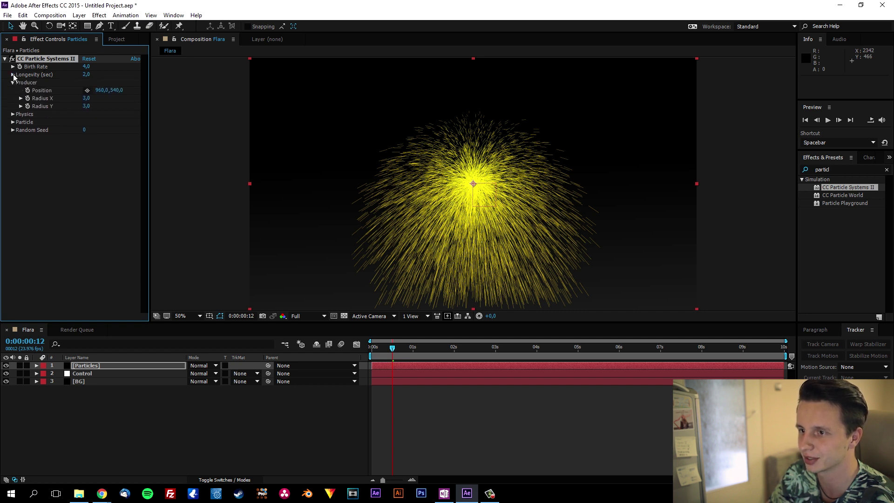
- Set the producer Radius X to 0,4 and Radius Y to 0,3
click(86, 98)
text(0,4)
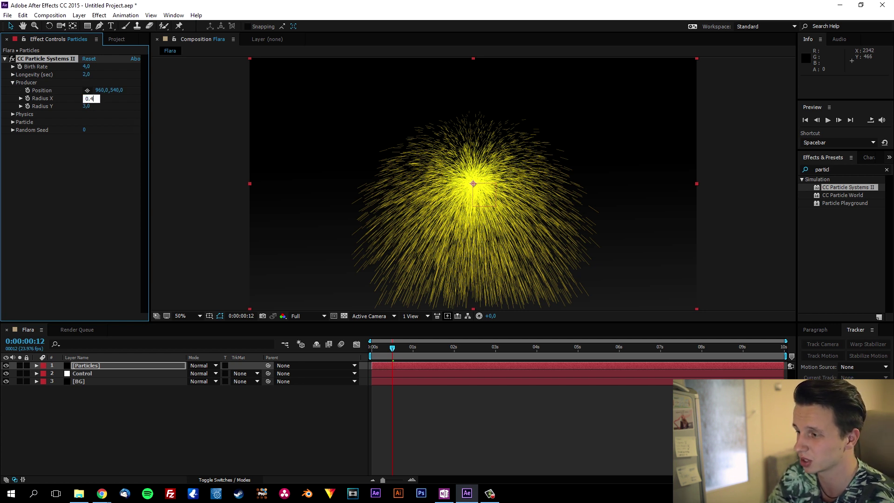
key(Return)
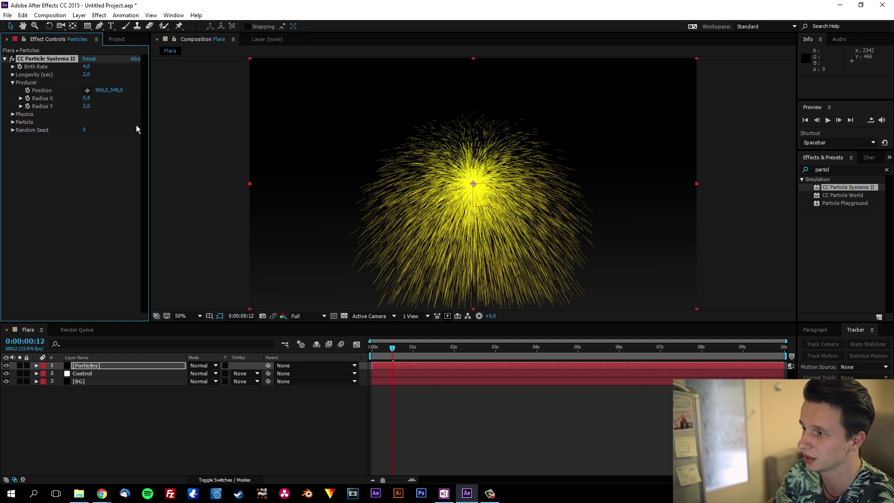
click(94, 107)
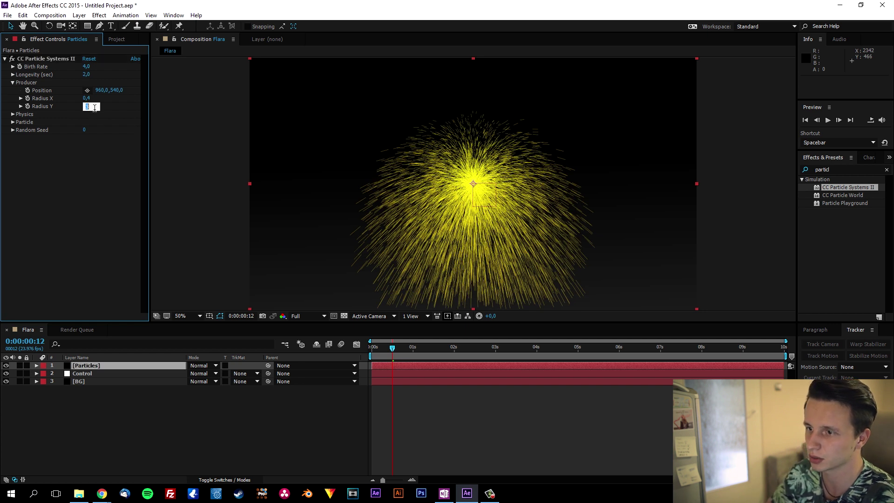
text(0,3)
key(Return)
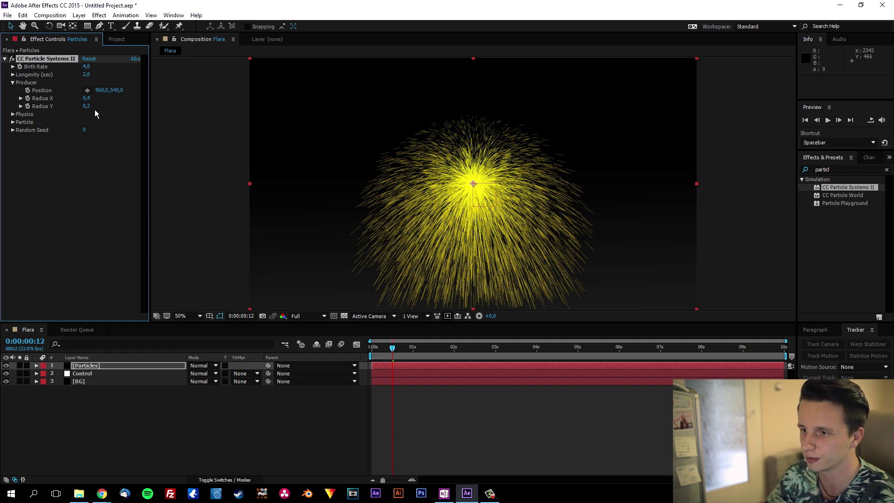
click(15, 117)
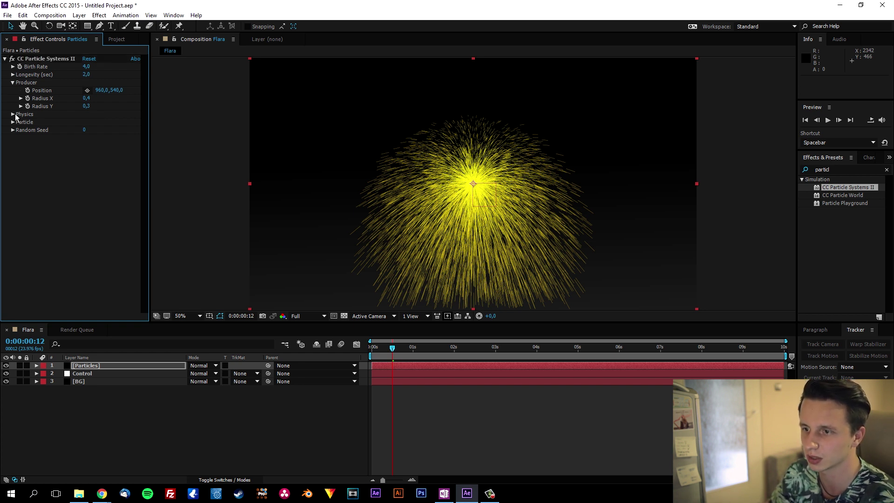
- Set the particle Physics animation to Direction Normalized with Velocity 0
click(12, 115)
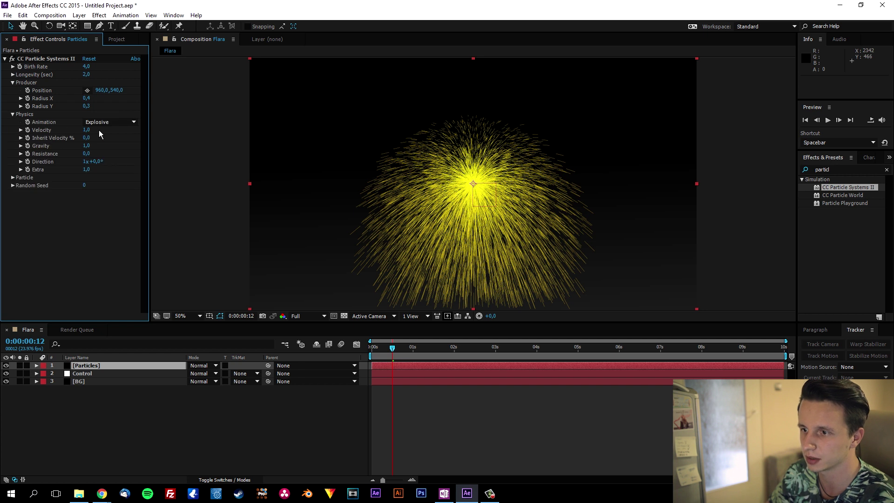
click(111, 123)
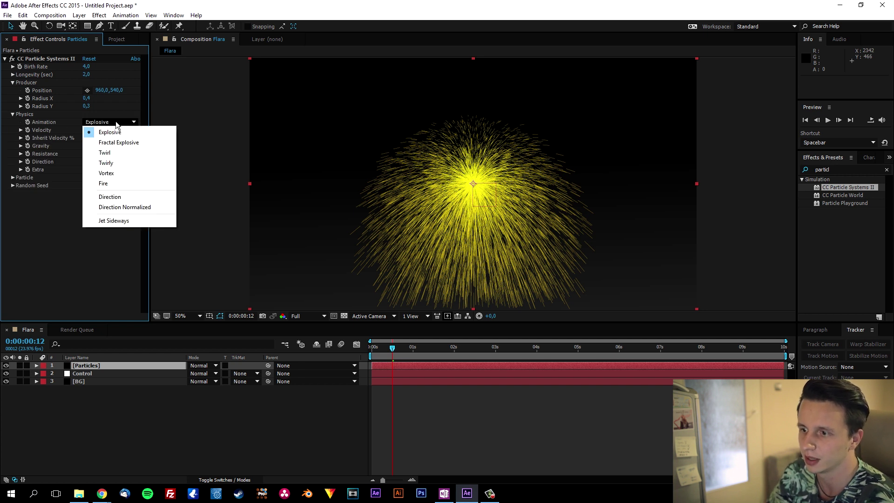
click(151, 208)
click(88, 131)
text(0)
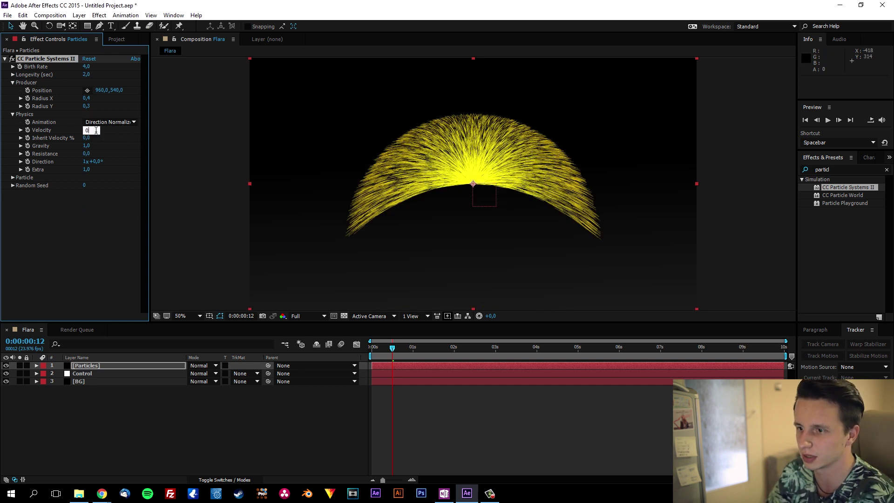
key(Return)
- Set Gravity to 0,4, Direction to 0x and Extra to 0,2
click(88, 145)
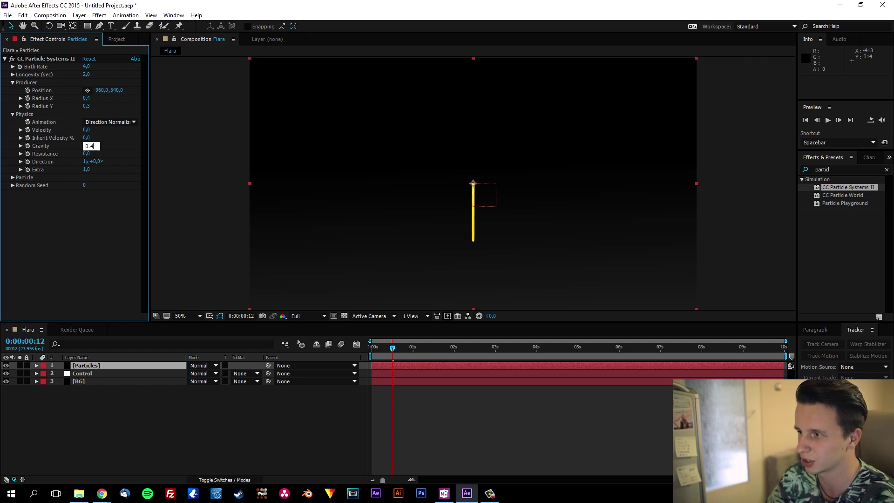
key(Return)
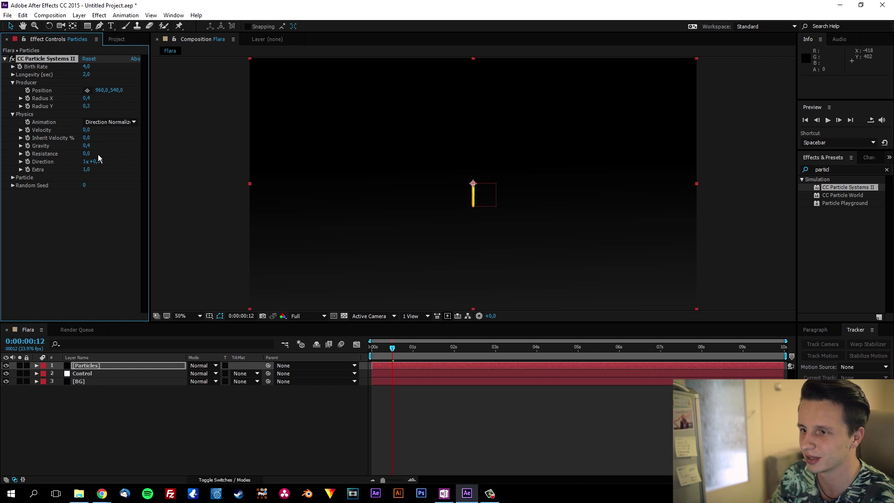
click(85, 162)
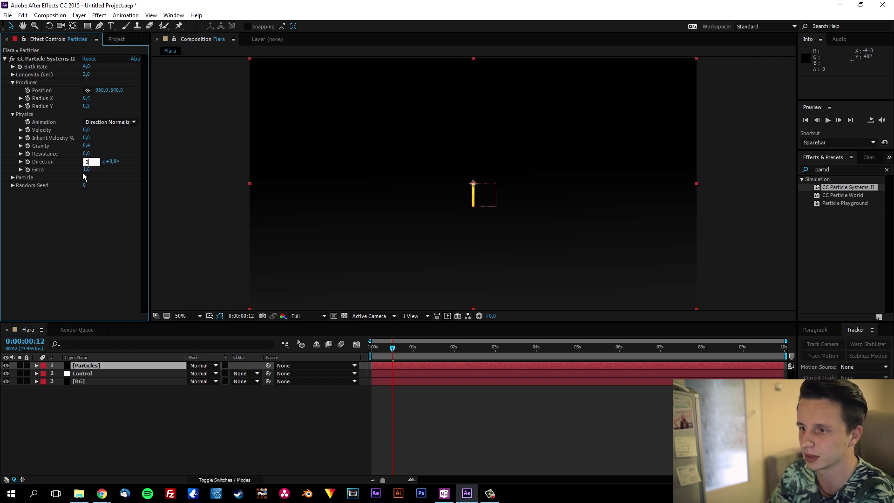
click(85, 170)
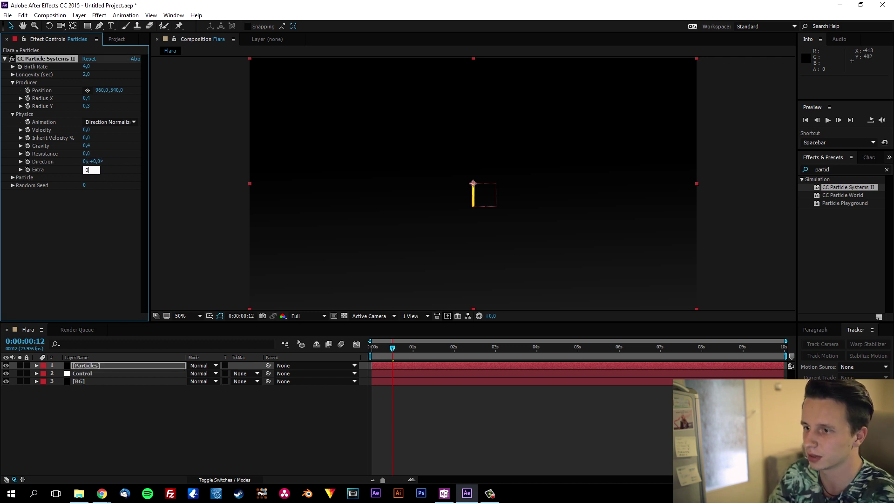
text(,2)
key(Return)
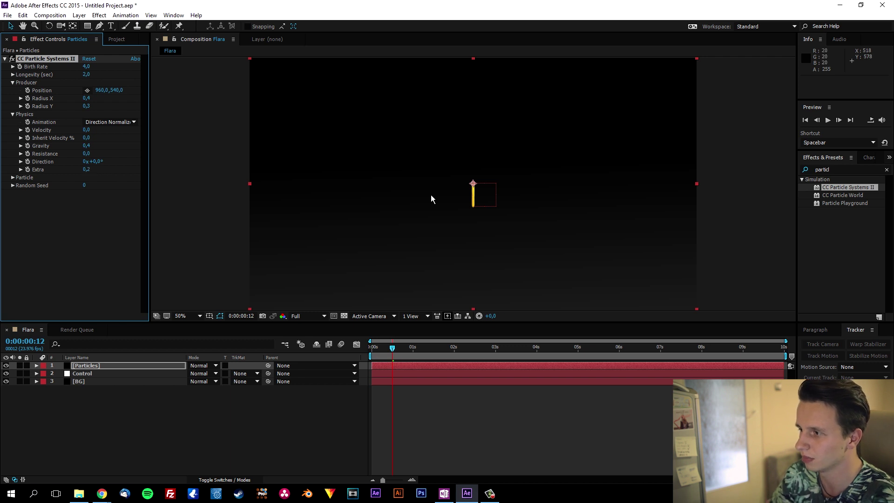
click(12, 178)
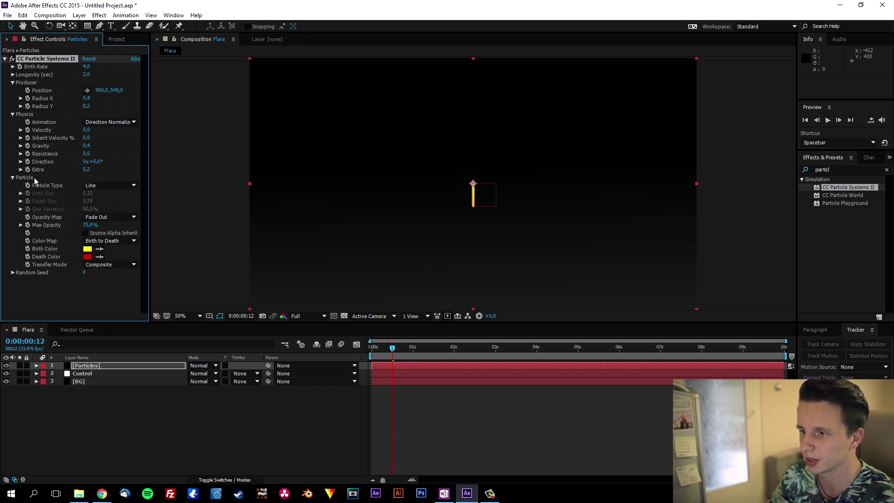
click(86, 226)
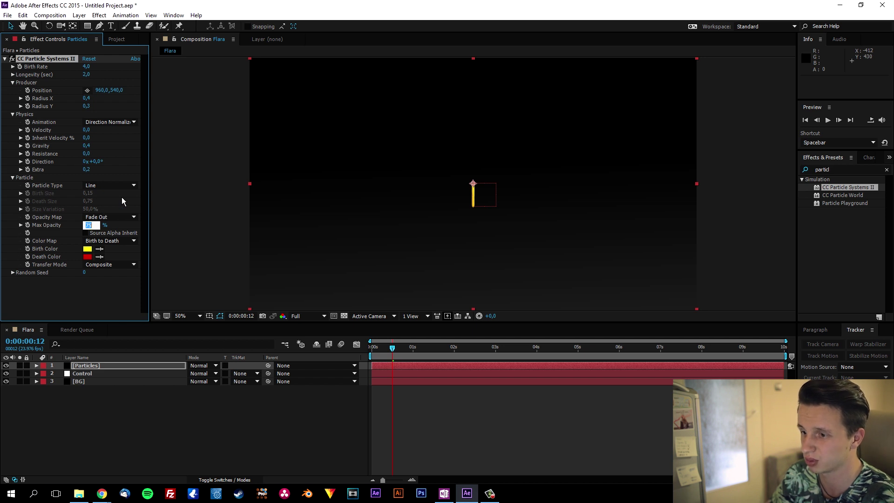
text(14)
- Set particle Max Opacity to 14% and the Birth Color to pure white
key(Return)
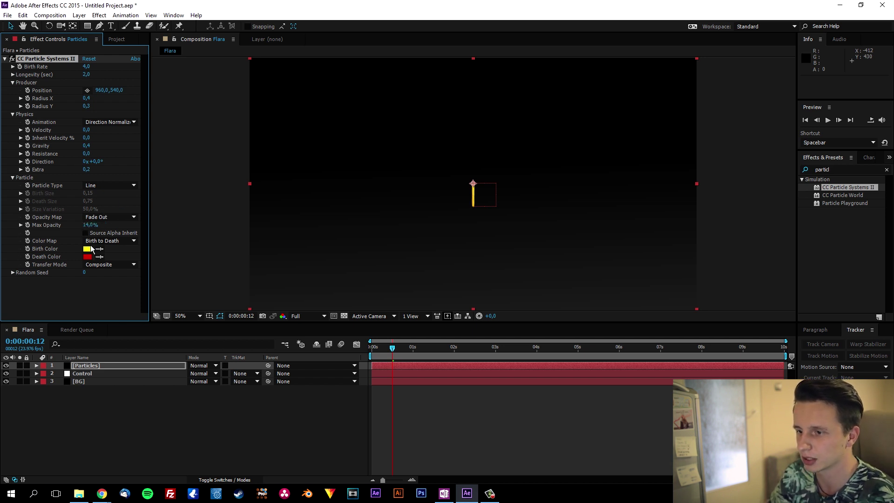
click(87, 250)
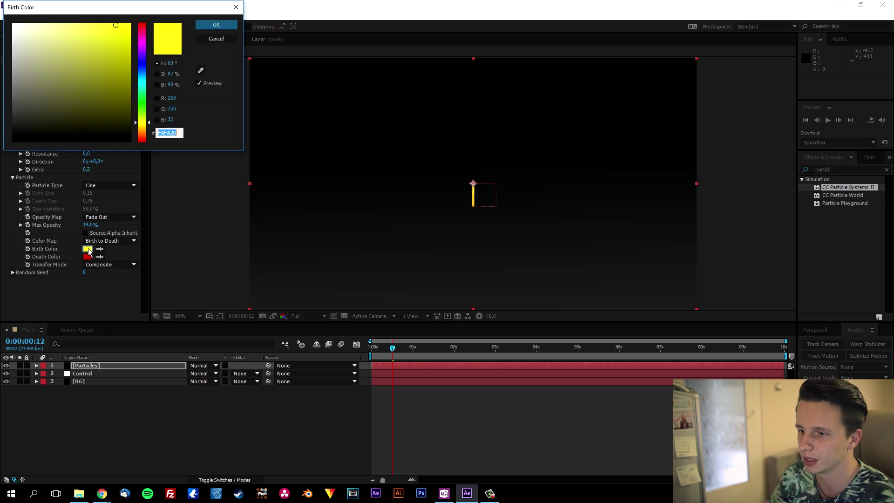
drag(30, 61, 3, 18)
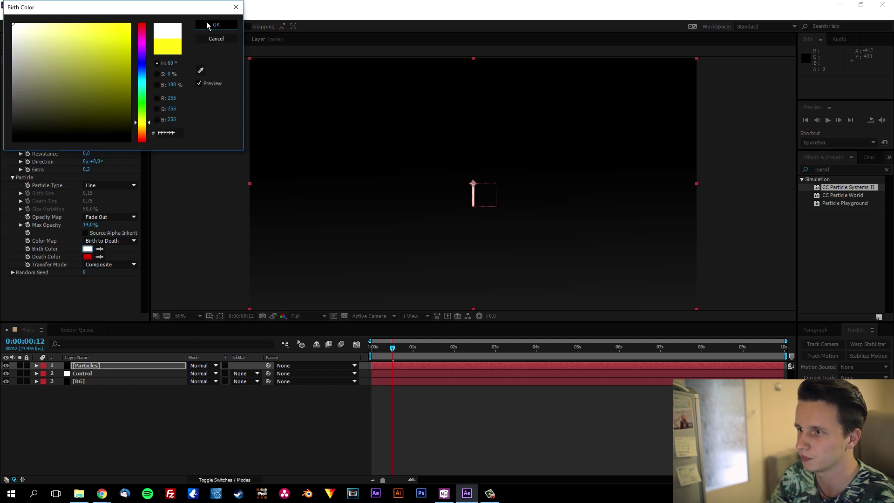
click(216, 25)
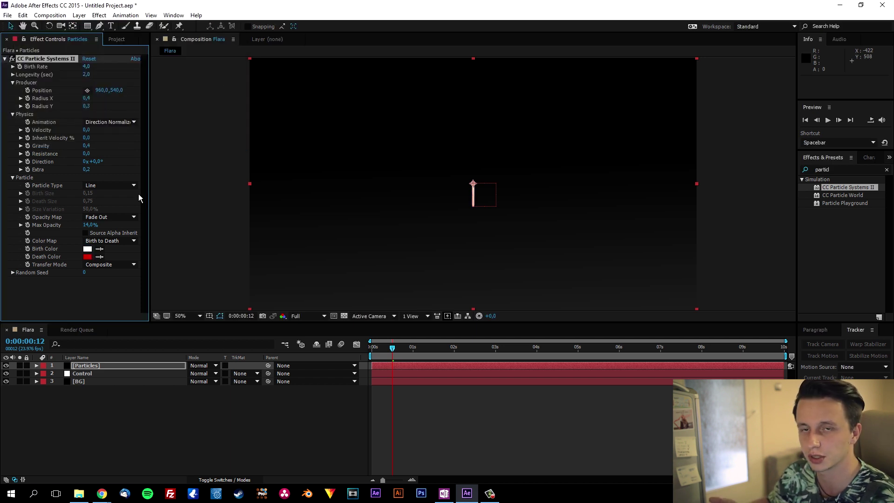
- Set the particle Death Color to a light cyan (53E1FF)
click(87, 256)
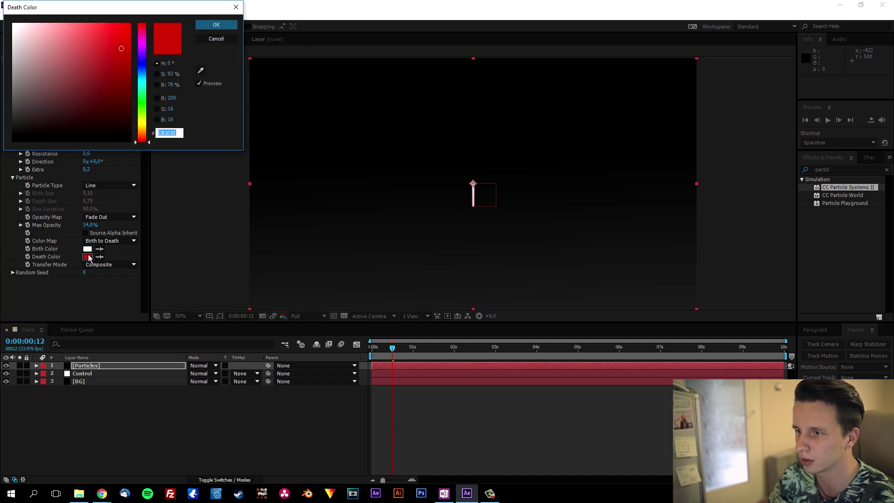
click(143, 79)
click(94, 22)
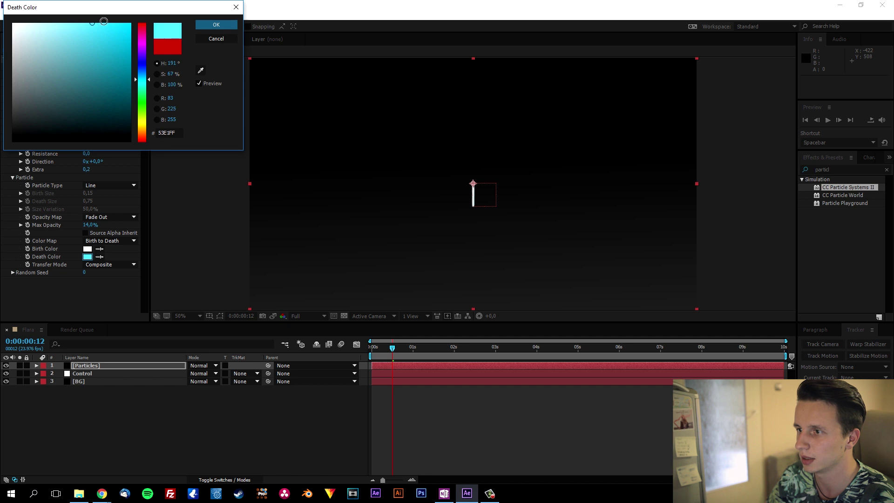
click(216, 25)
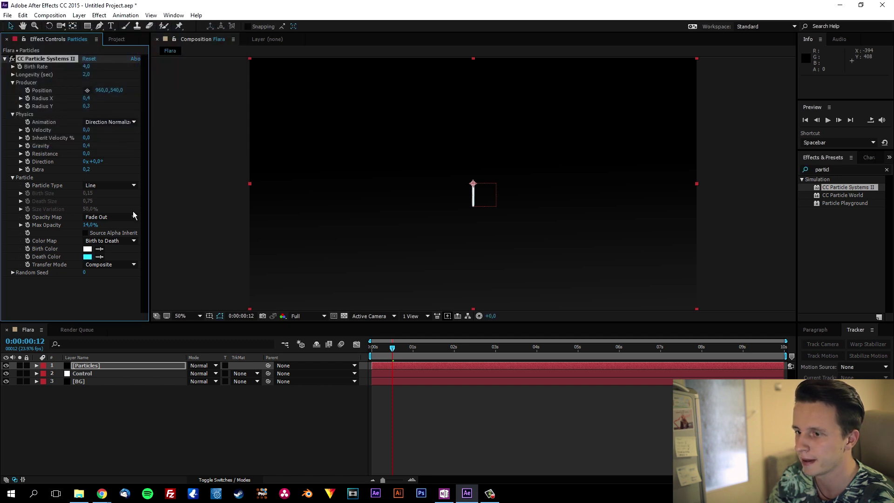
- Add an expression pick-whipping the emitter's Producer Position to the Control layer's Position
alt+click(27, 91)
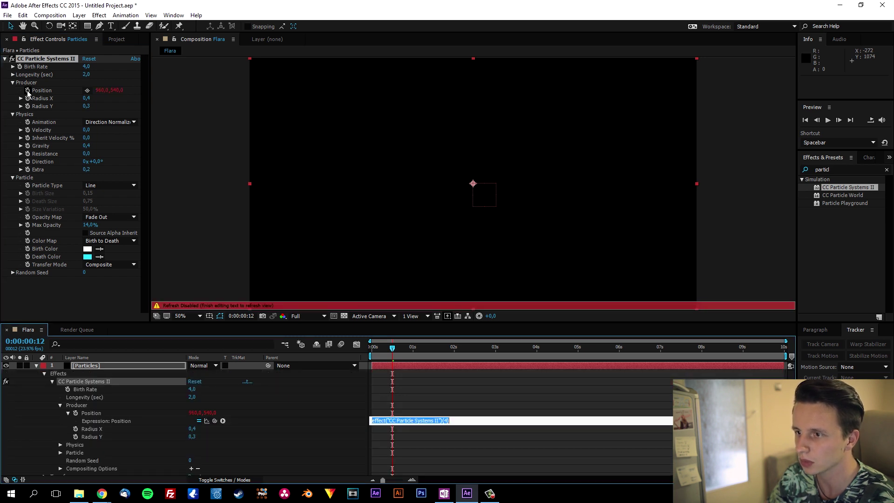
click(289, 403)
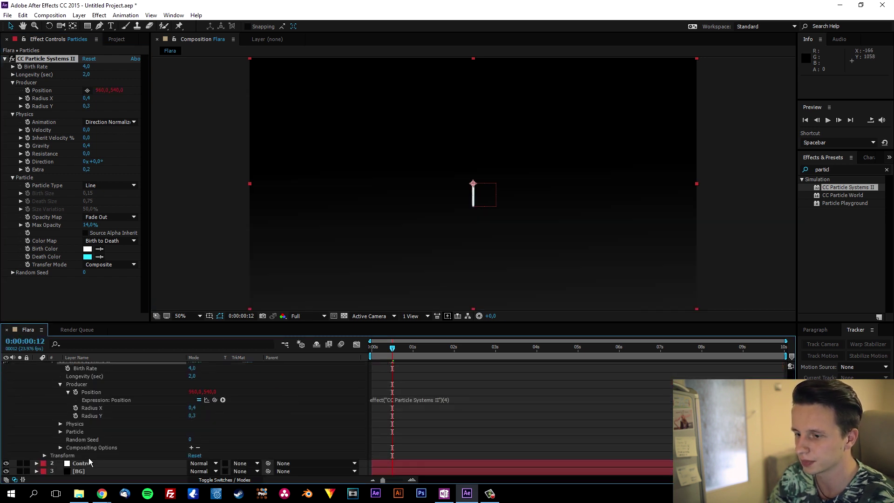
click(88, 463)
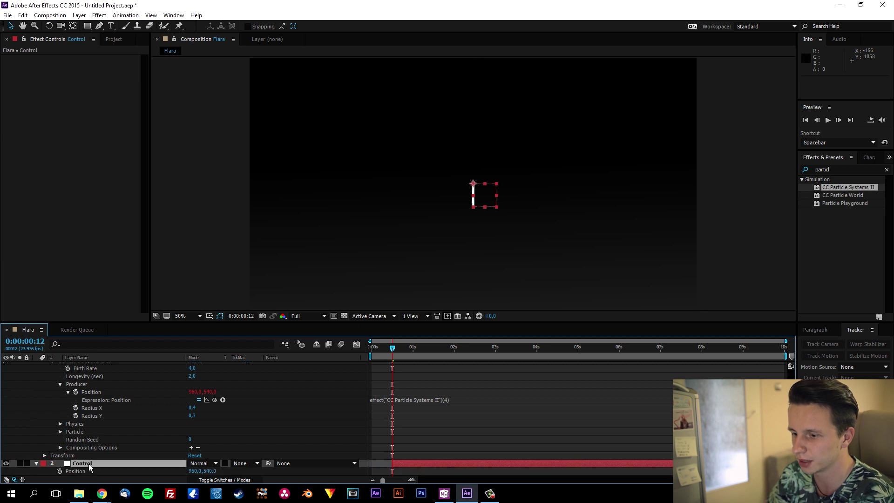
scroll(89, 464, down, 1)
scroll(135, 426, up, 3)
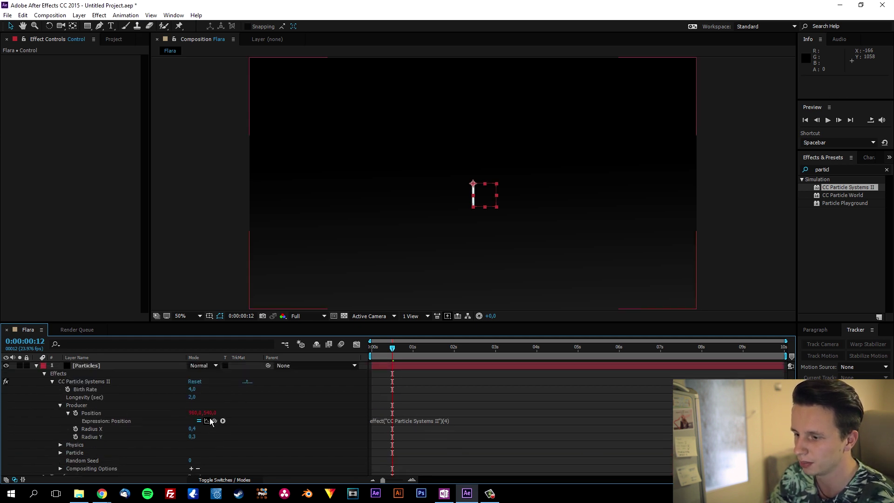
drag(214, 420, 37, 474)
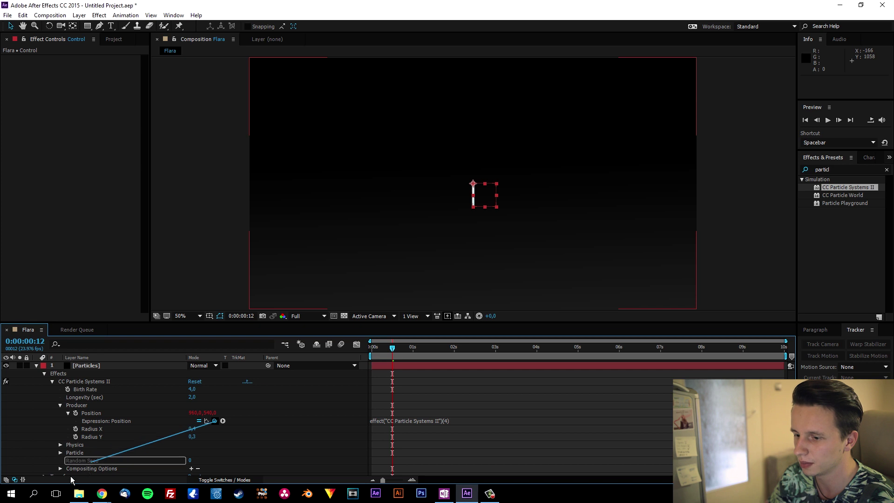
drag(37, 474, 76, 464)
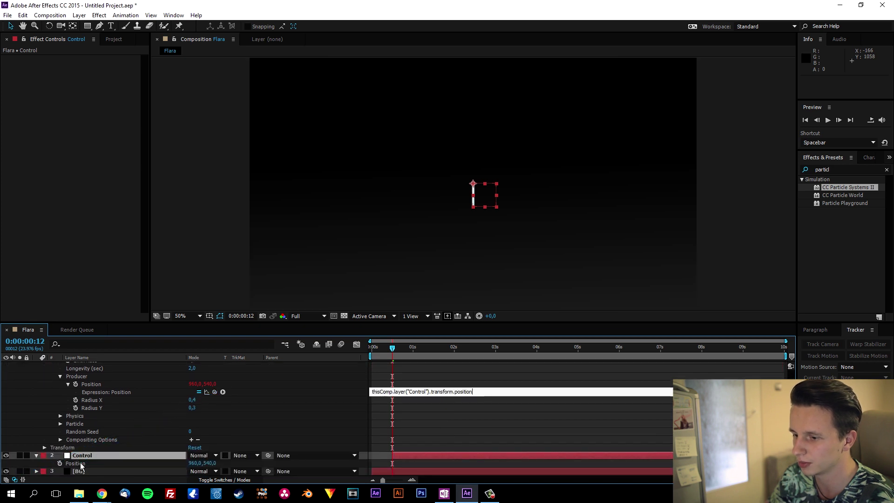
click(78, 455)
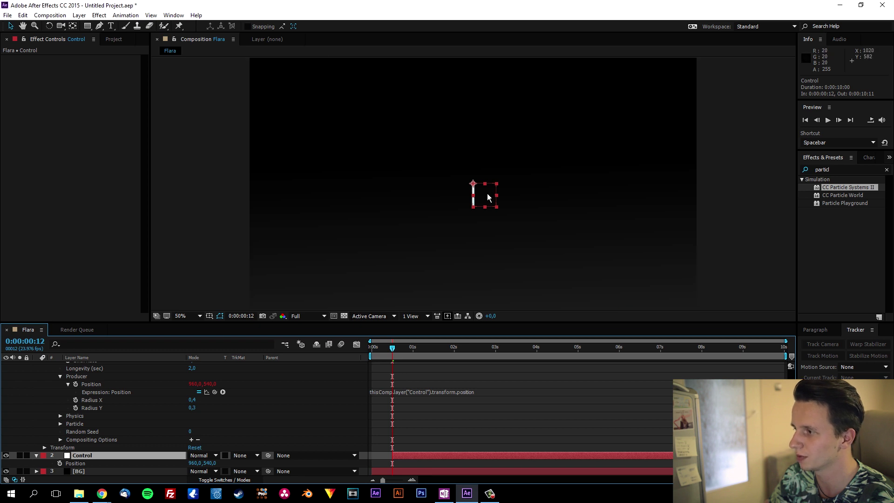
- Drag Control in the viewer to confirm the particles follow, then undo the move
drag(492, 197, 534, 148)
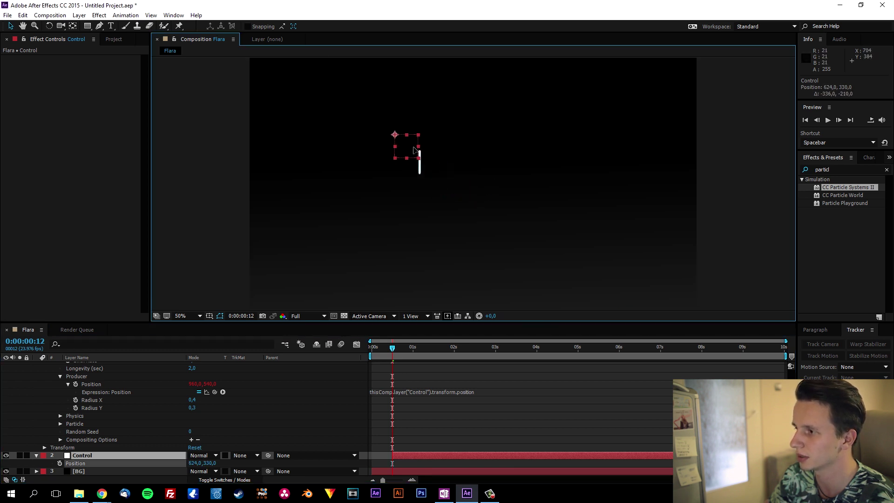
drag(466, 138, 556, 152)
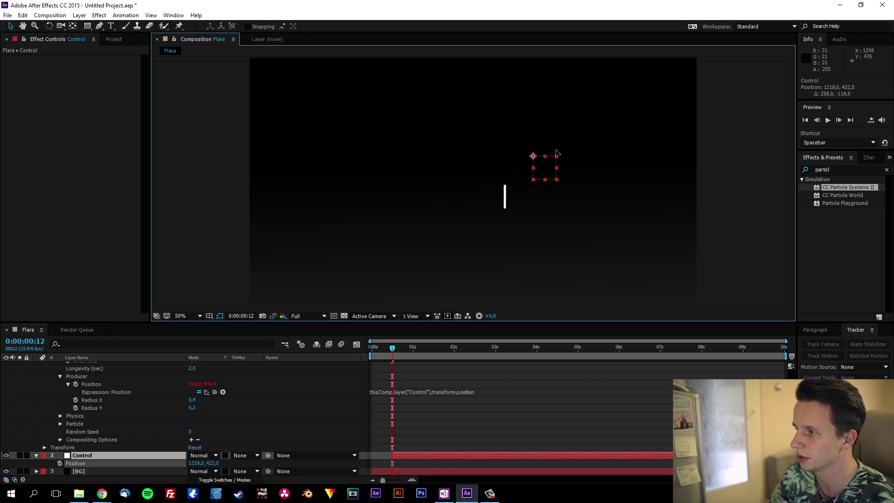
key(ctrl+z)
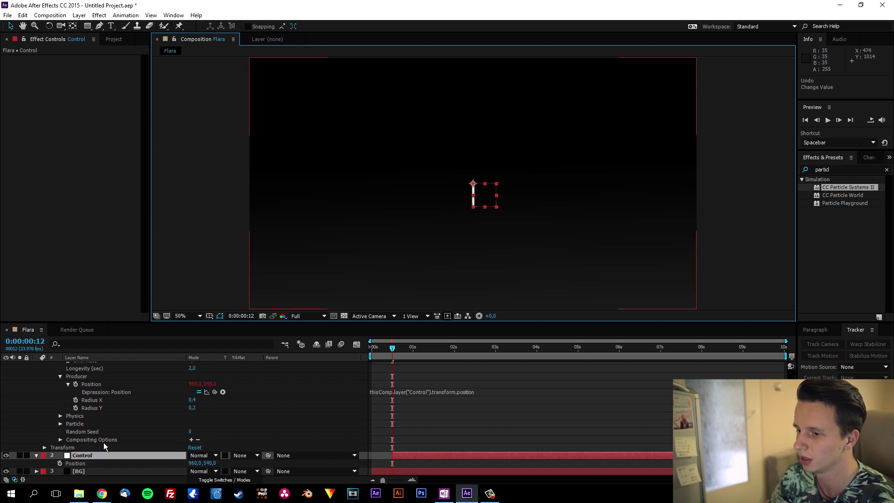
click(89, 456)
- Give the Control null's Position a wiggle(1,710) expression and commit it
alt+click(59, 463)
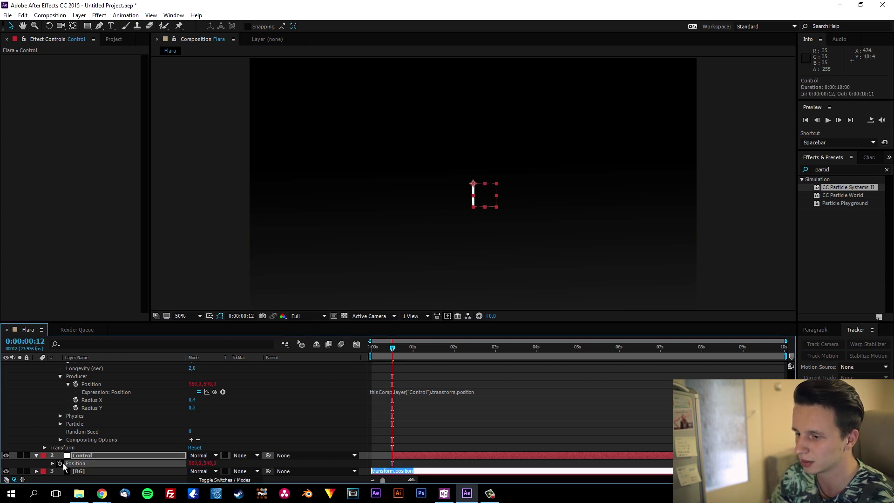
scroll(362, 443, down, 1)
click(401, 464)
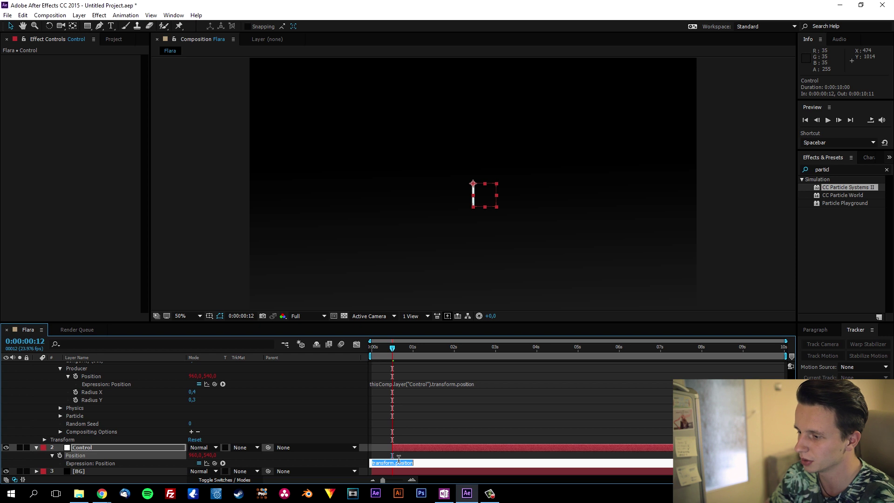
text(wig)
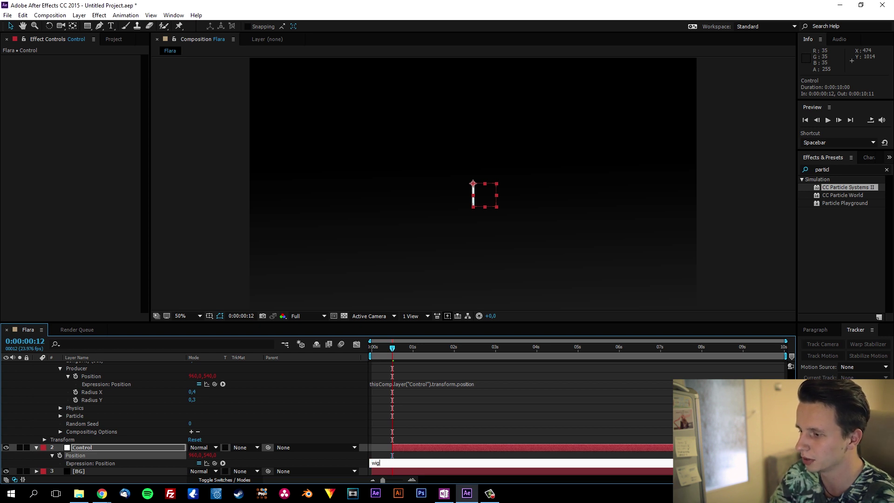
text(gle()
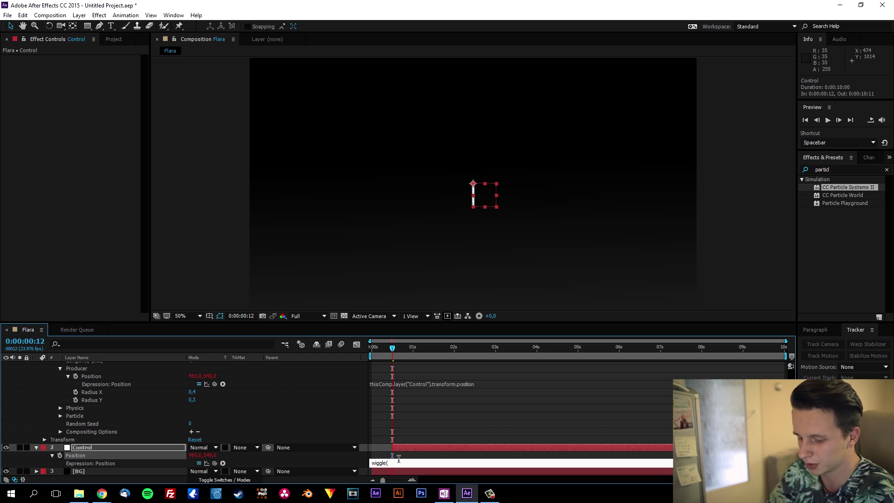
text(1,)
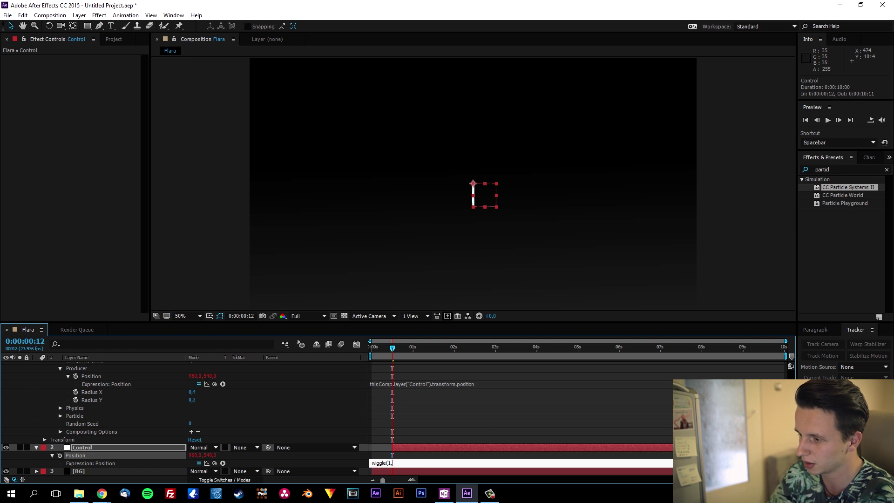
text(70))
key(Return)
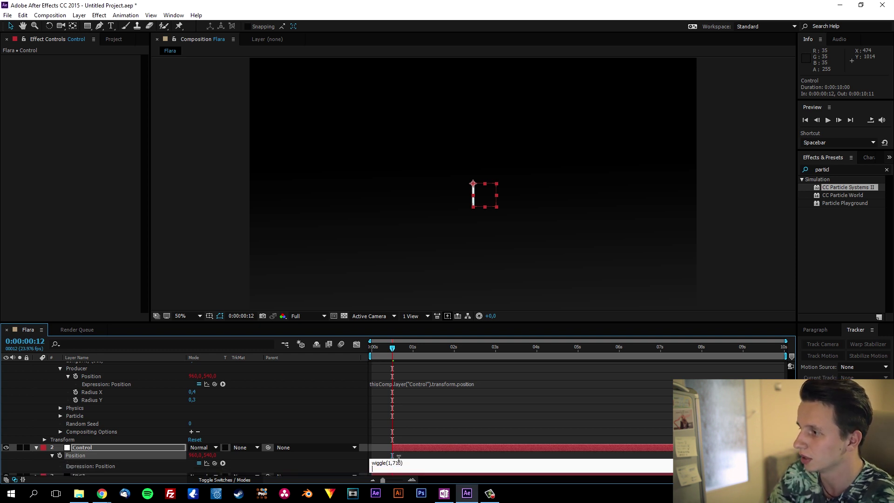
key(BackSpace)
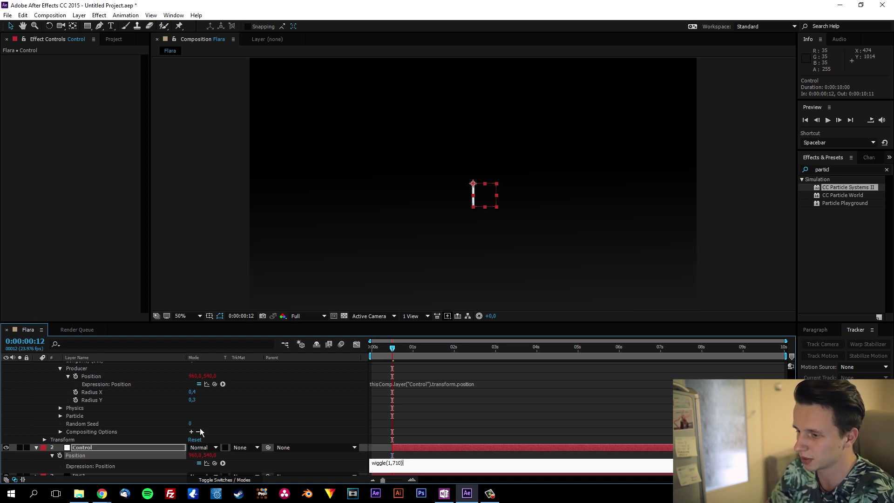
click(447, 407)
key(space)
drag(404, 352, 472, 344)
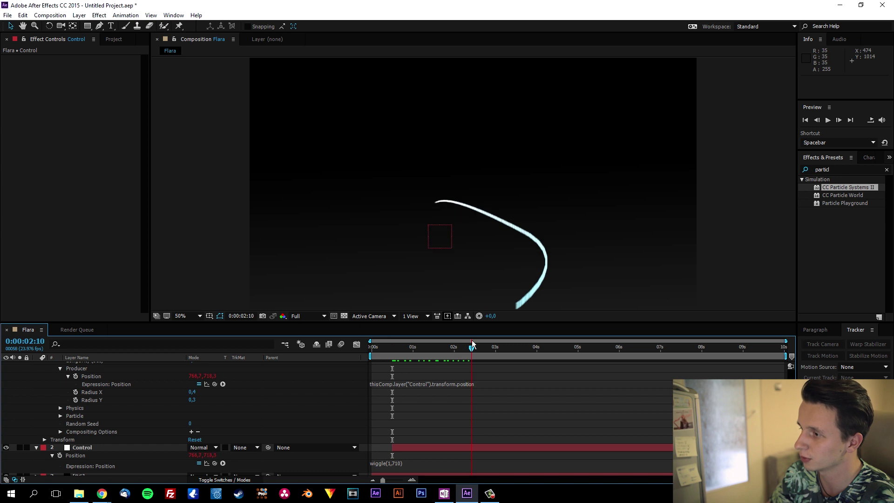
mouse_move(472, 347)
mouse_down()
mouse_move(405, 352)
mouse_move(581, 338)
mouse_up()
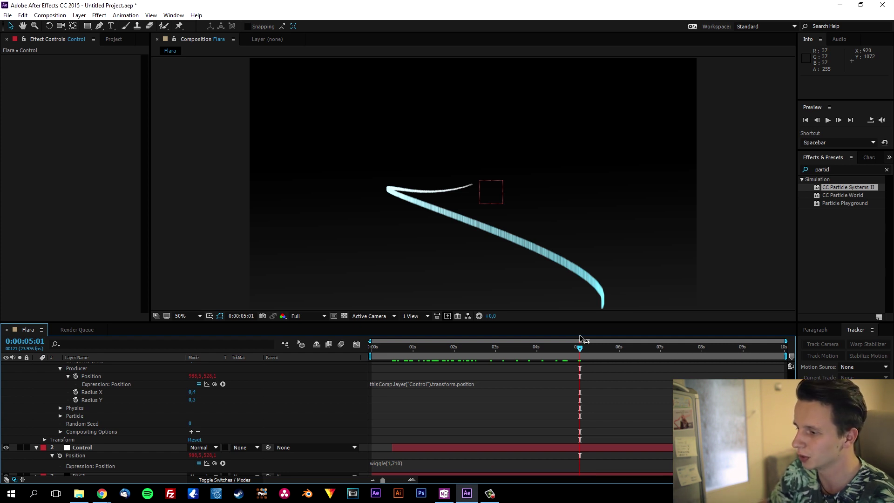
drag(447, 349, 615, 336)
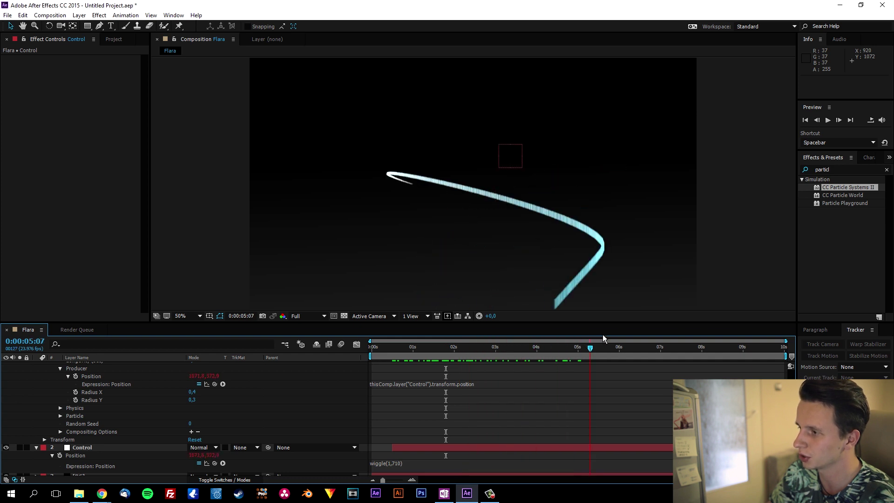
key(space)
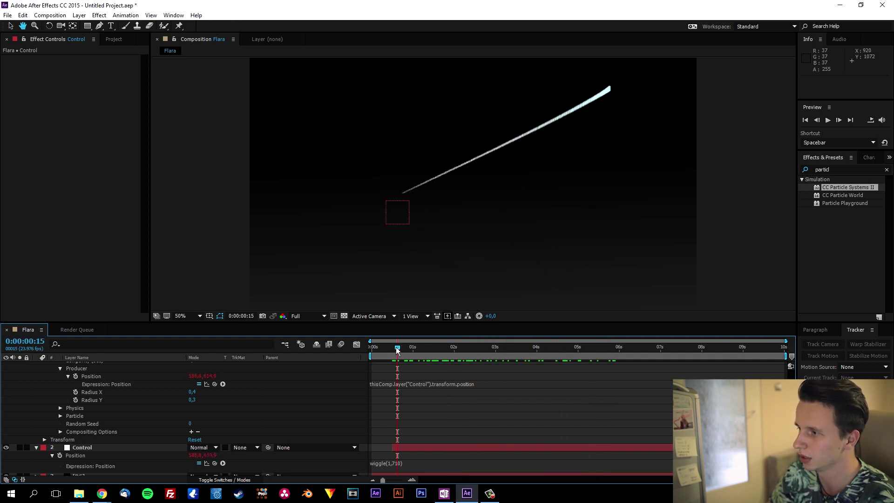
key(space)
- Edit Control's Position expression from wiggle(1,710) to wiggle(1,610) and commit it
click(394, 463)
click(395, 463)
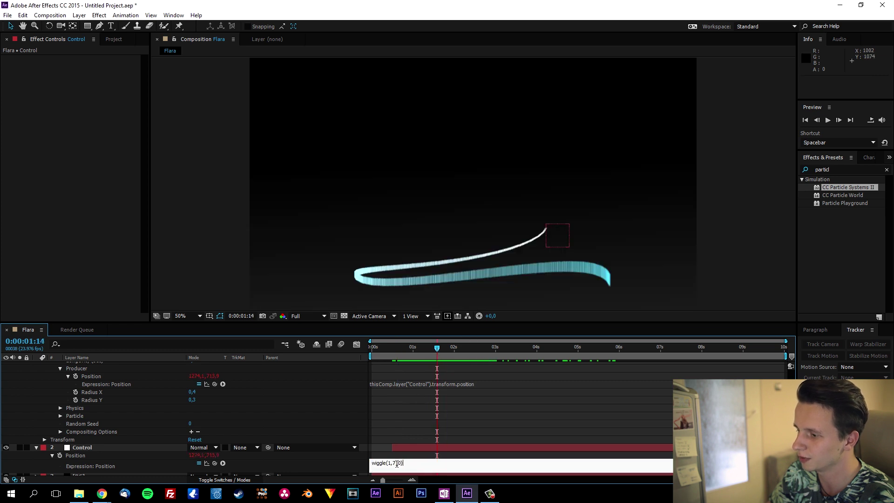
key(BackSpace)
text(6)
key(Return)
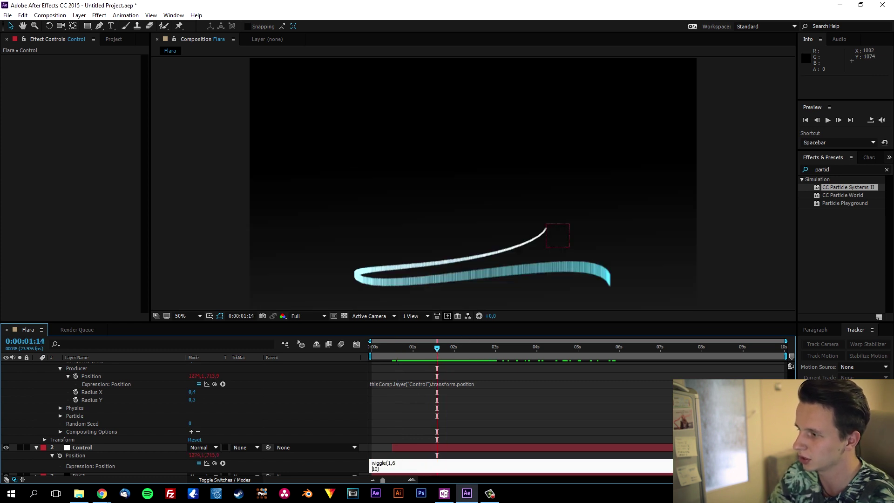
key(BackSpace)
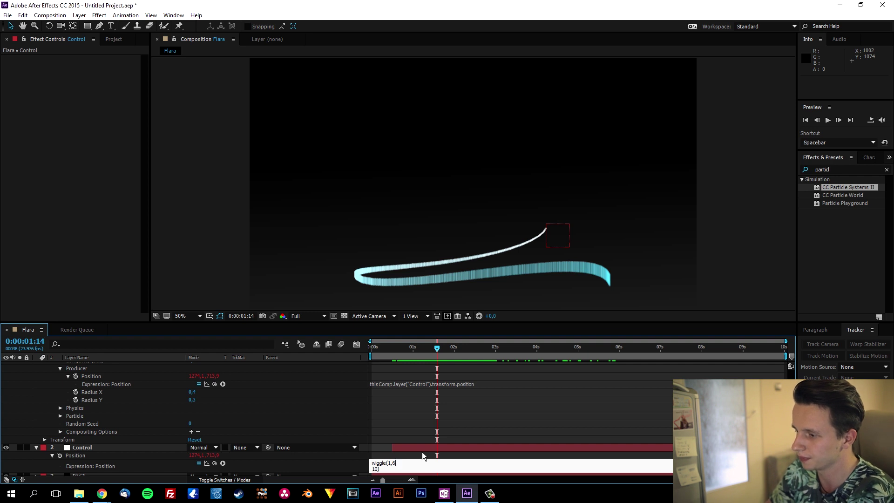
click(466, 428)
- Preview the calmer wiggle, collapse the Control layer, and test-drag Control before undoing
drag(438, 353, 508, 352)
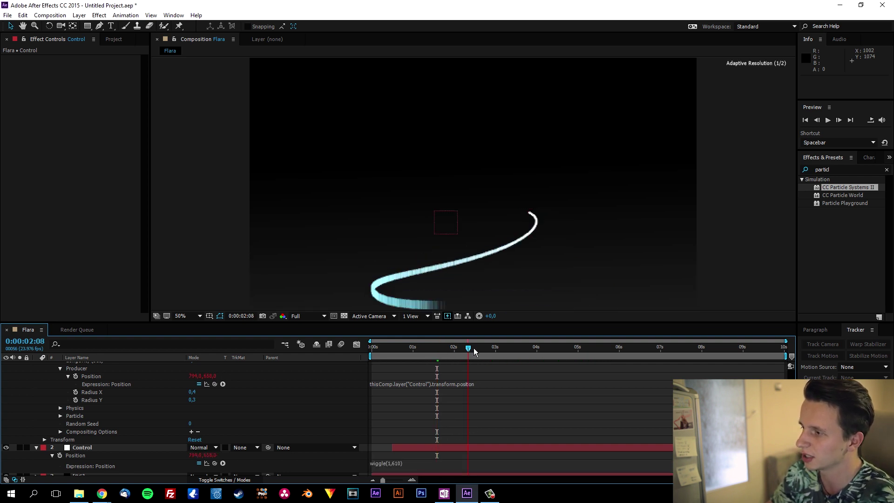
key(space)
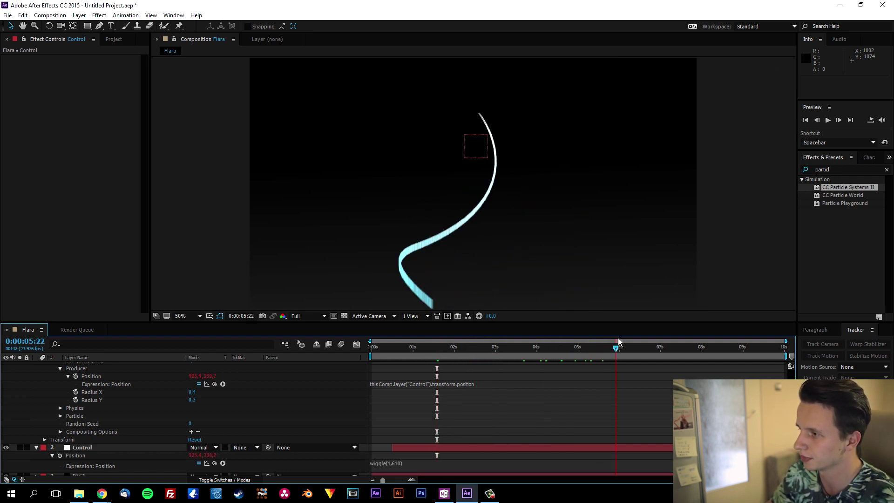
drag(508, 344, 461, 346)
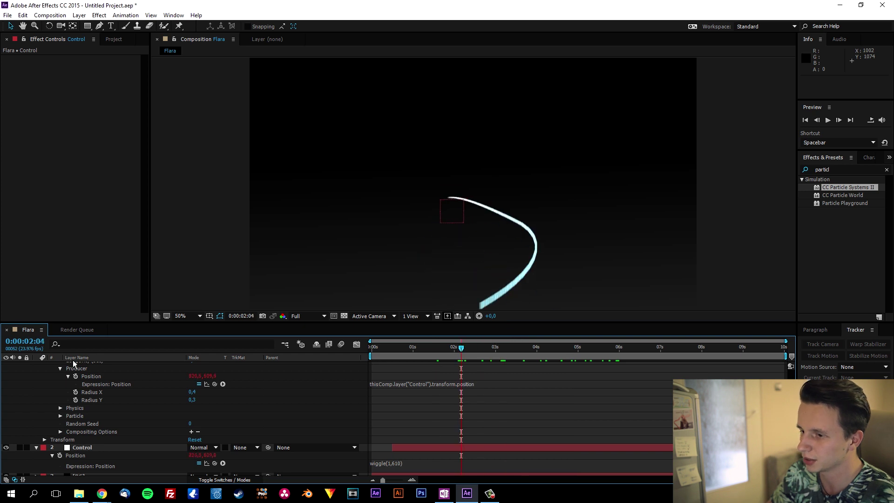
click(84, 449)
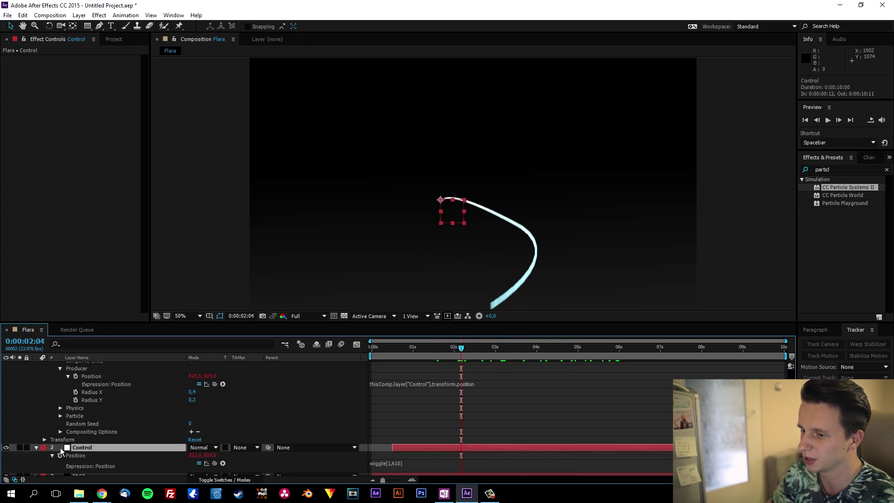
click(37, 448)
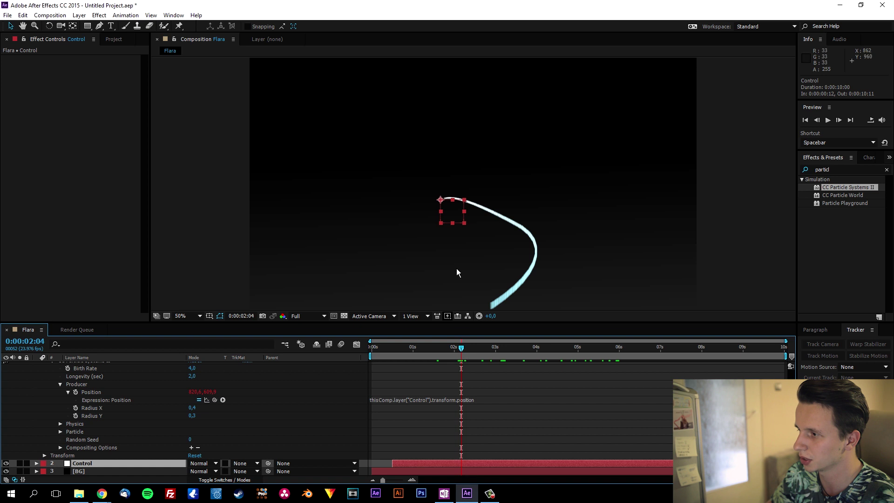
drag(457, 211, 368, 152)
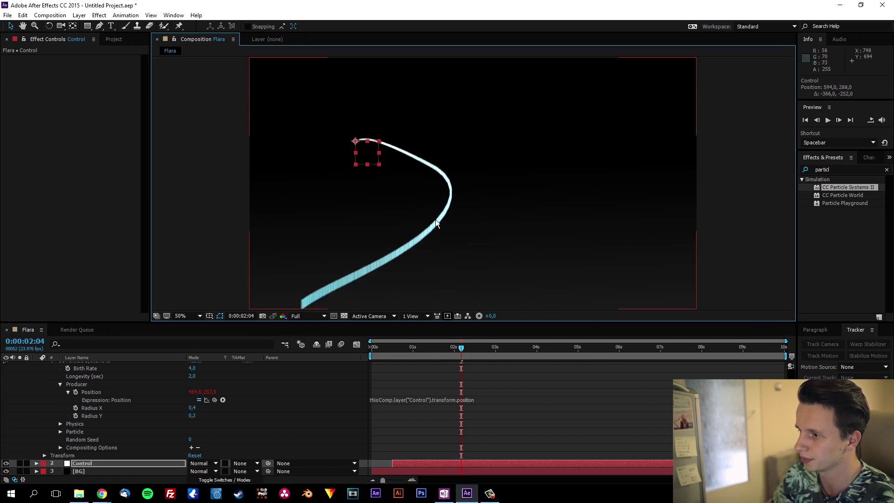
key(ctrl+z)
scroll(105, 406, up, 2)
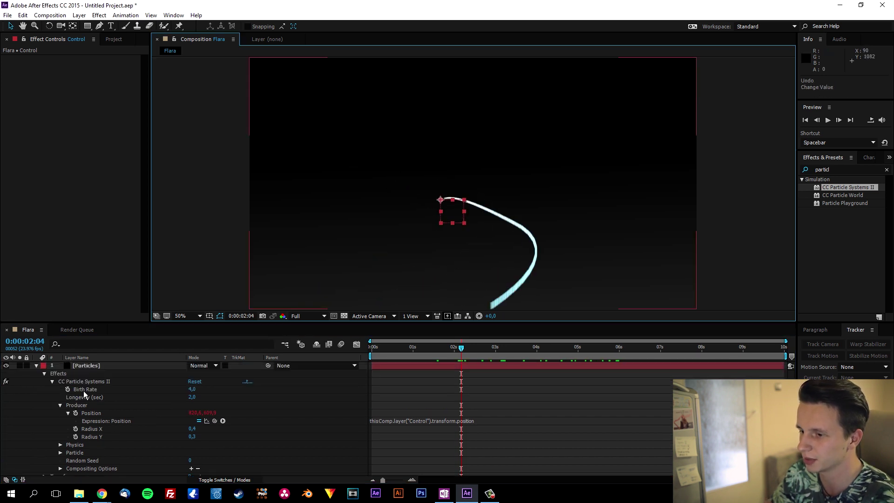
- Collapse the Particles layer's effects, select the layer, and search Effects & Presets for 'glow'
click(35, 366)
click(80, 368)
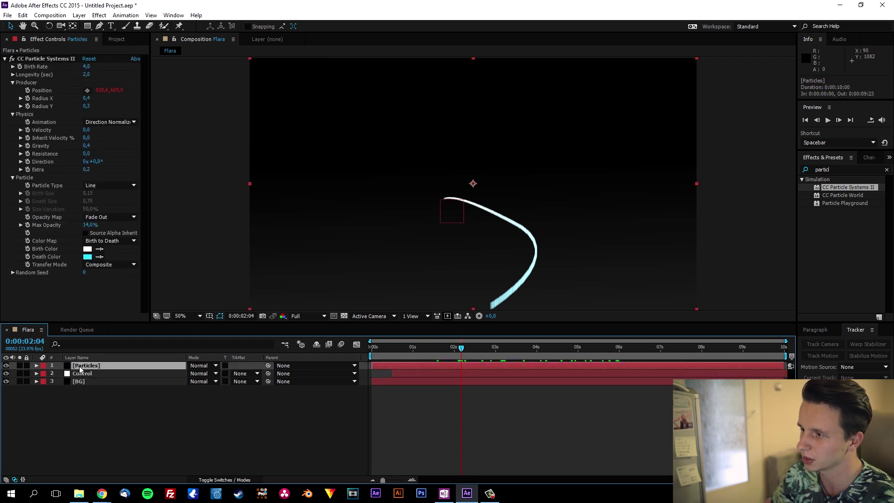
click(820, 170)
double_click(833, 166)
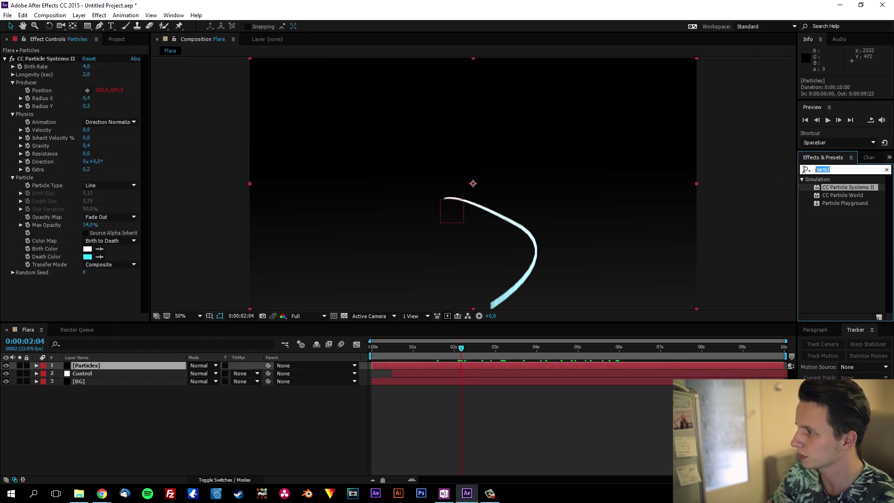
text(glow)
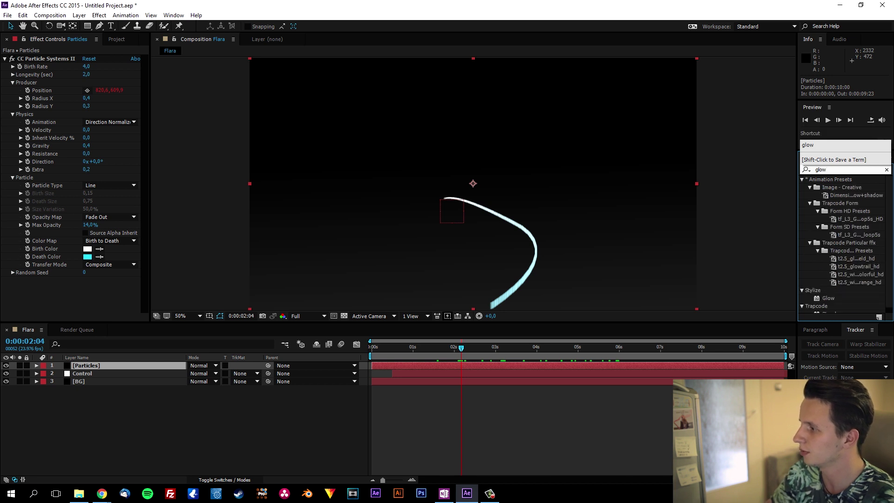
- Drag Stylize > Glow onto the Particles layer and scrub to a later frame to inspect it
drag(828, 298, 113, 365)
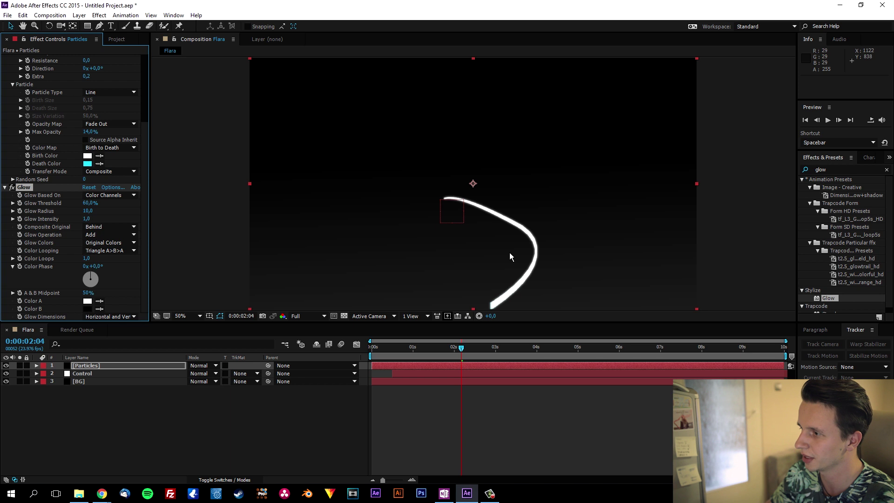
click(12, 187)
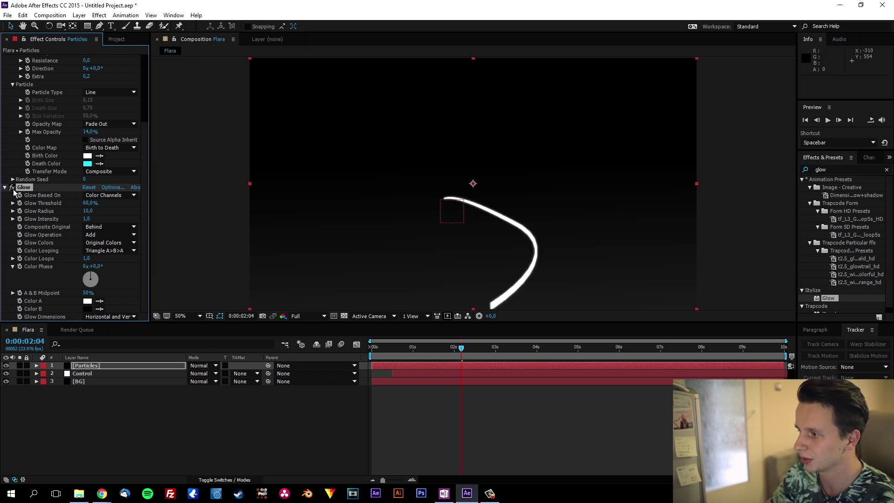
click(465, 346)
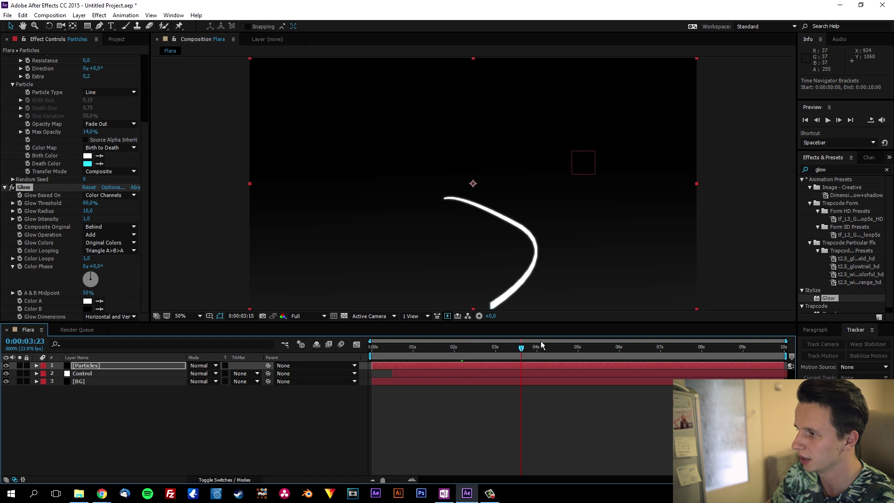
drag(463, 348, 549, 349)
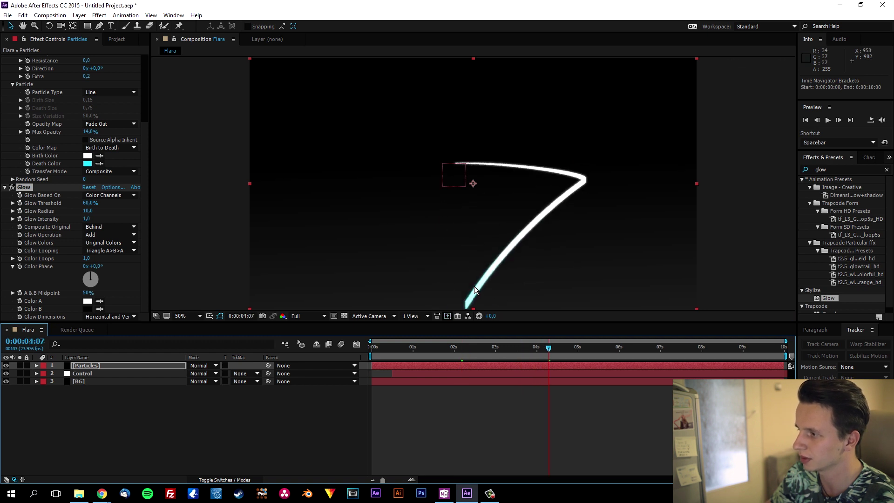
- Try Glow Threshold at 40% and 70%, settle on 80%, and nudge Control slightly earlier
click(94, 203)
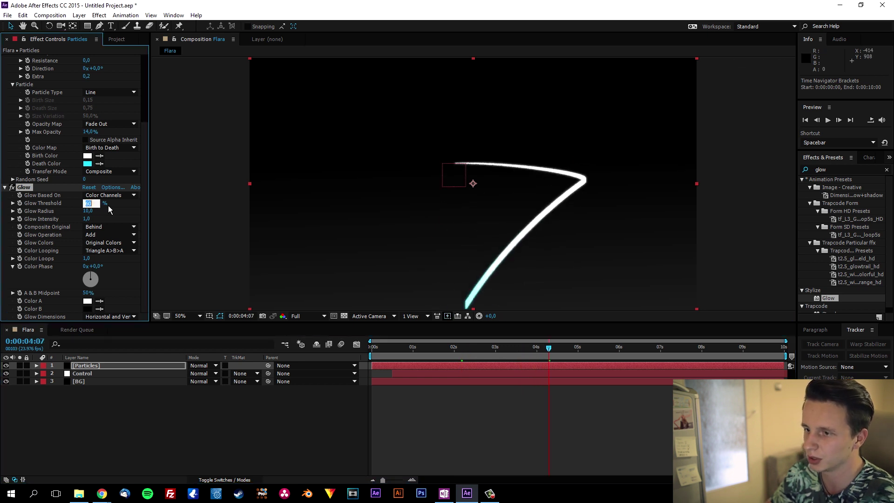
text(40)
key(Return)
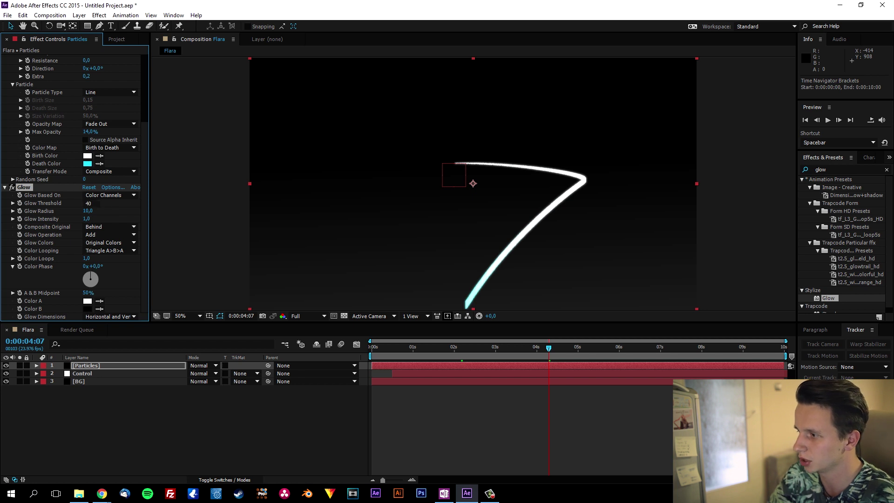
click(90, 203)
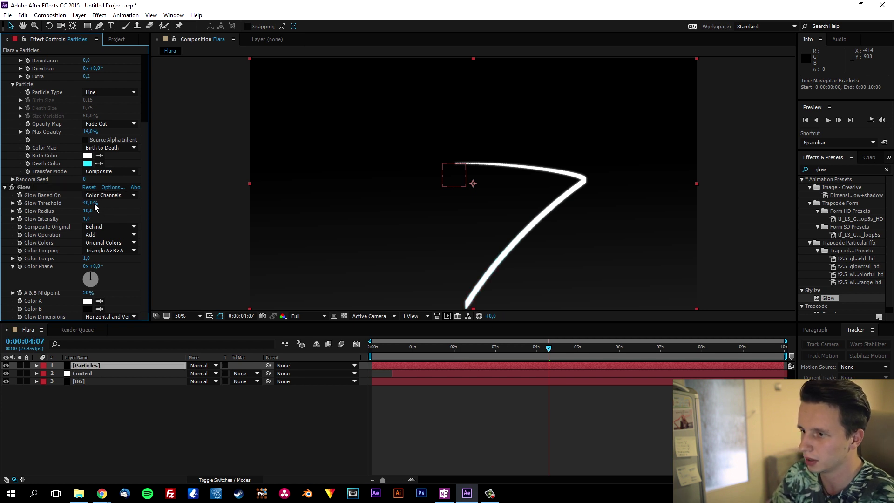
text(70)
key(Return)
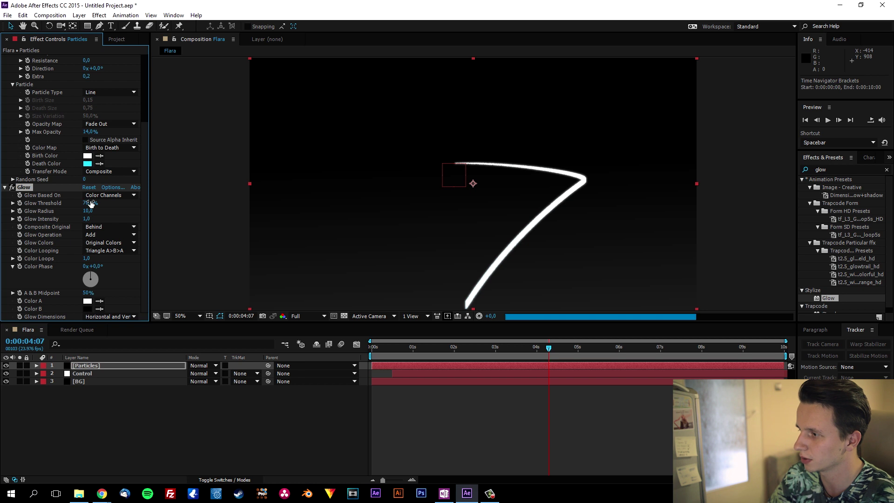
drag(547, 345, 601, 347)
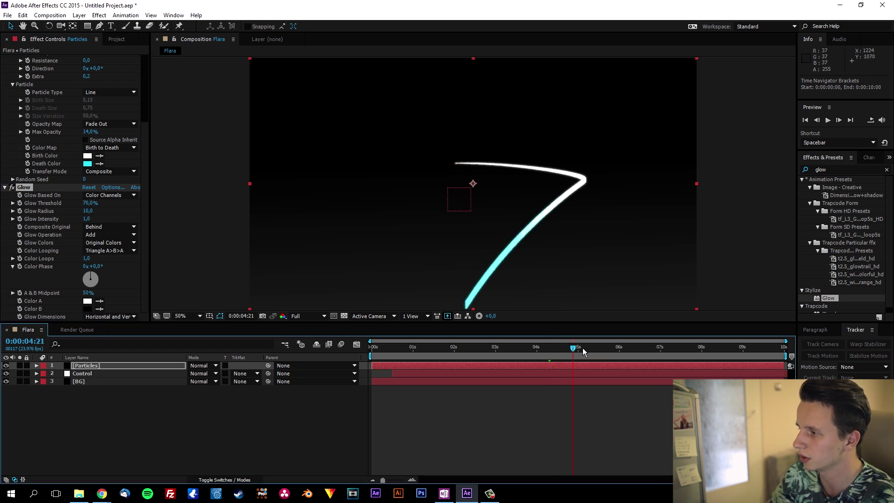
click(91, 203)
text(80)
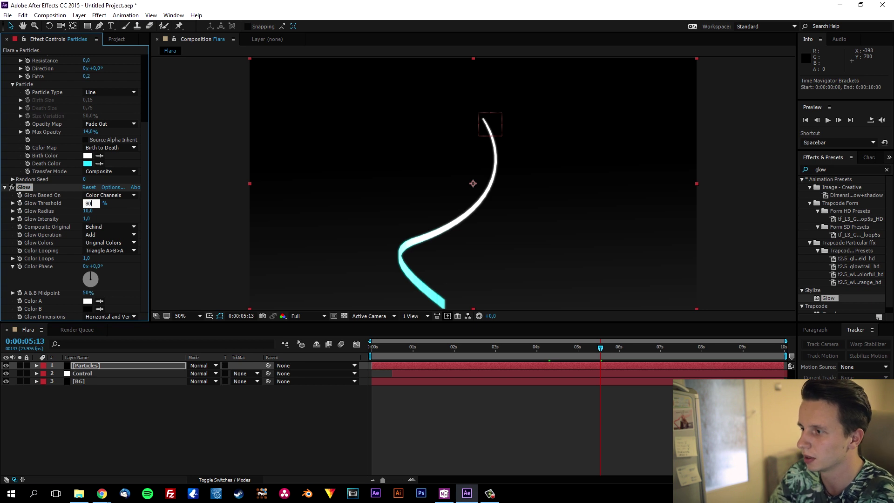
key(Return)
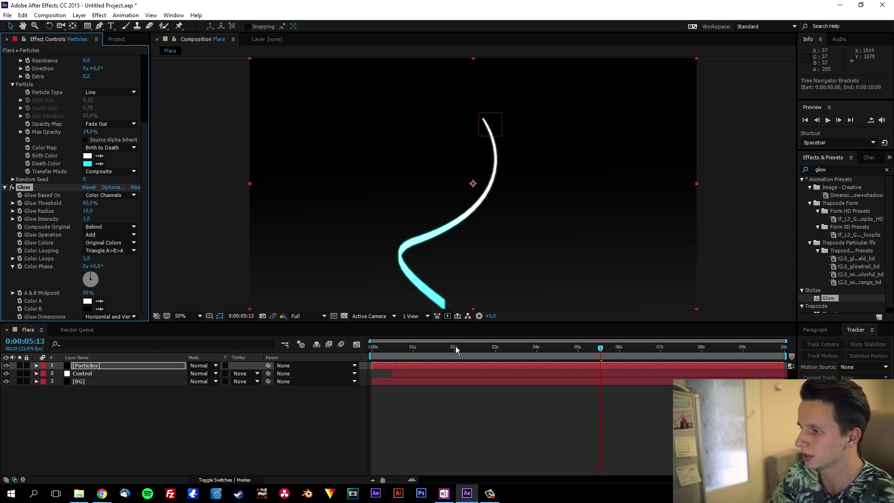
drag(455, 345, 429, 346)
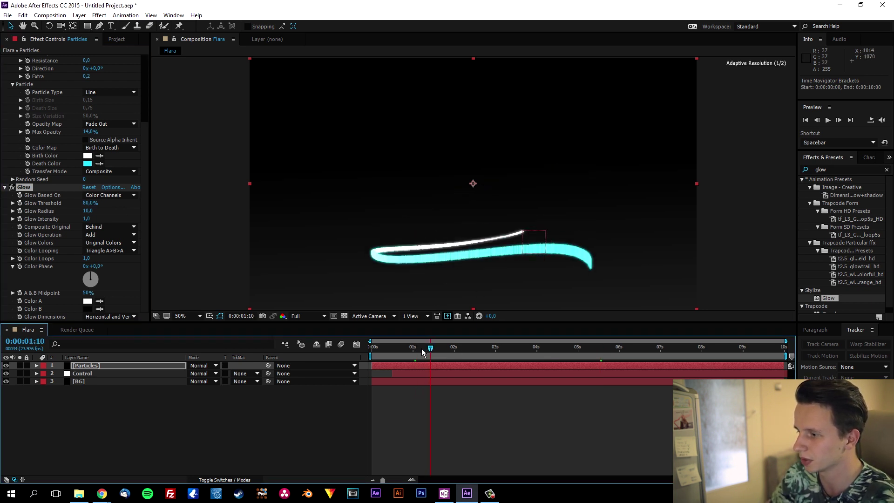
click(417, 348)
drag(409, 375, 386, 375)
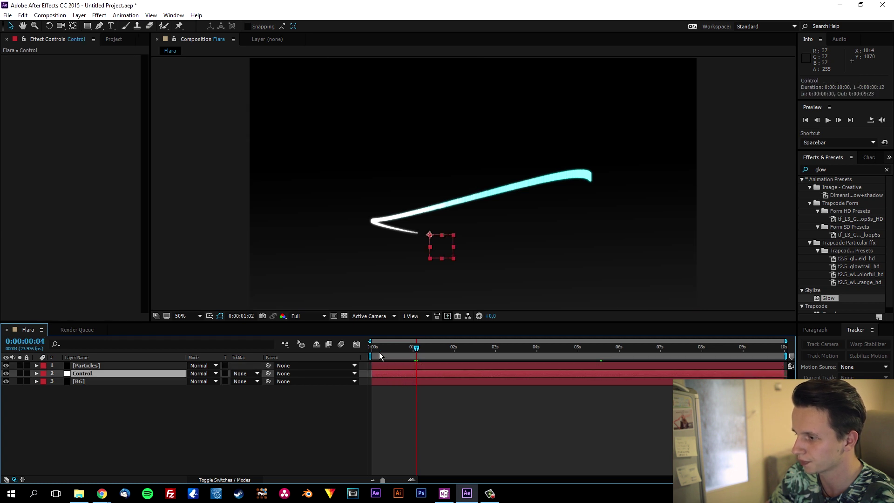
- Duplicate the Particles layer into two copies, briefly hiding and re-showing them to compare
drag(435, 348, 537, 346)
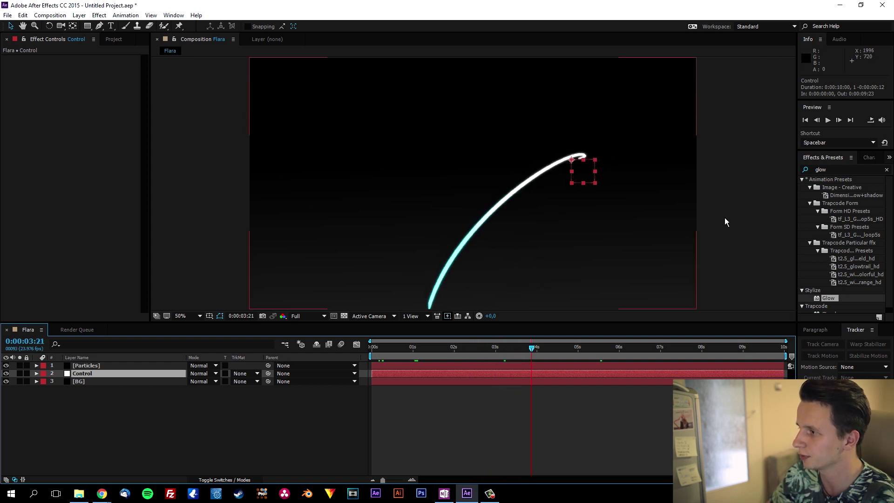
click(583, 139)
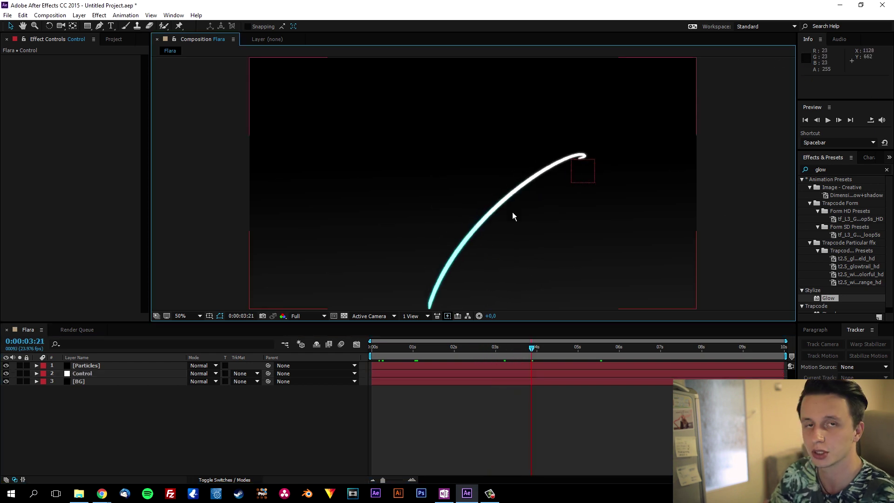
click(87, 365)
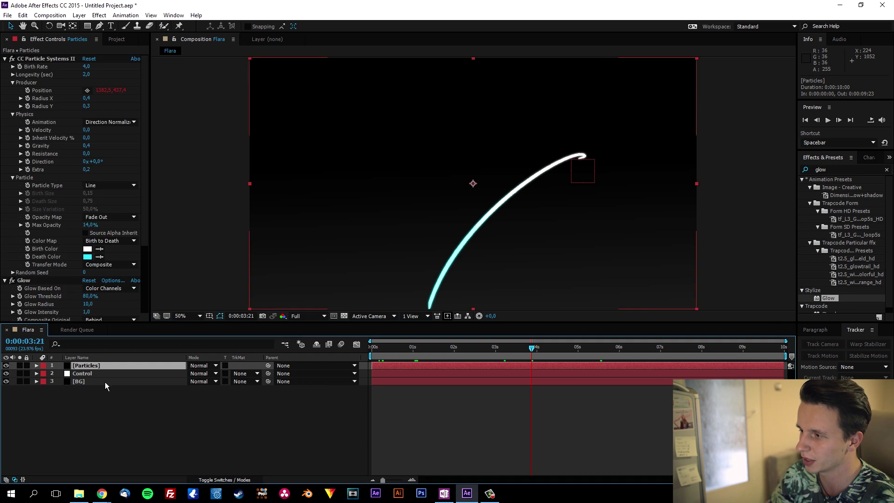
key(ctrl+d)
key(ctrl+d)
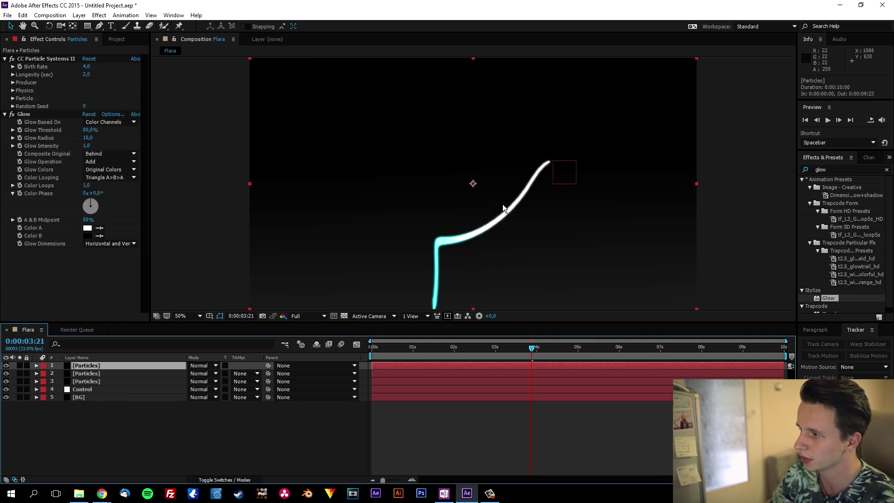
drag(6, 365, 5, 374)
click(95, 373)
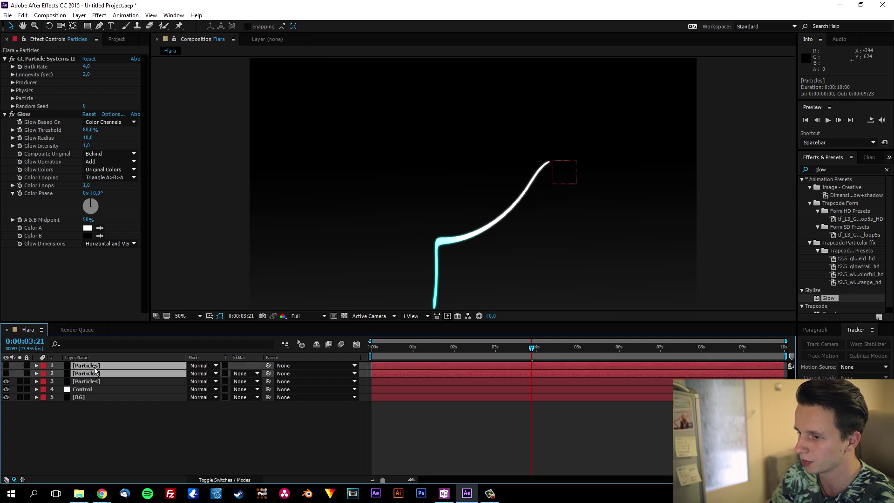
shift+click(86, 366)
drag(6, 366, 5, 374)
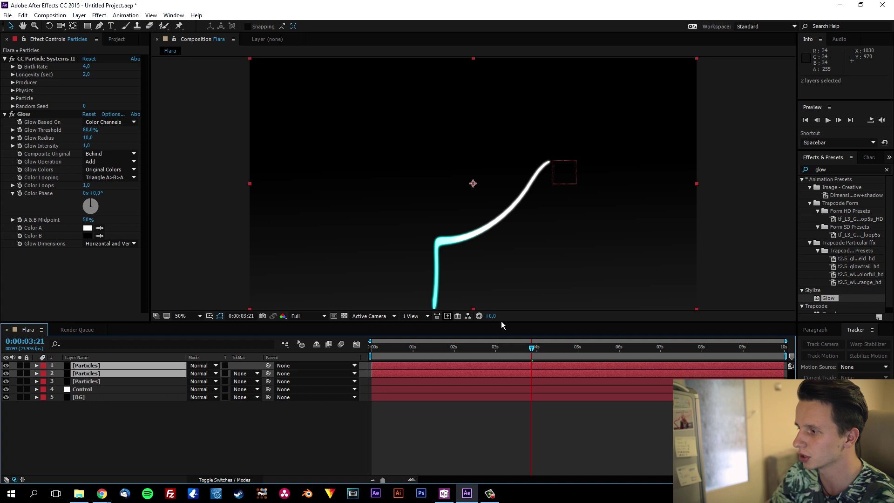
- Duplicate the top Particles layer once more, giving four Particles layers above Control and BG
mouse_move(532, 346)
mouse_down()
mouse_move(585, 347)
mouse_move(452, 346)
mouse_move(534, 347)
mouse_up()
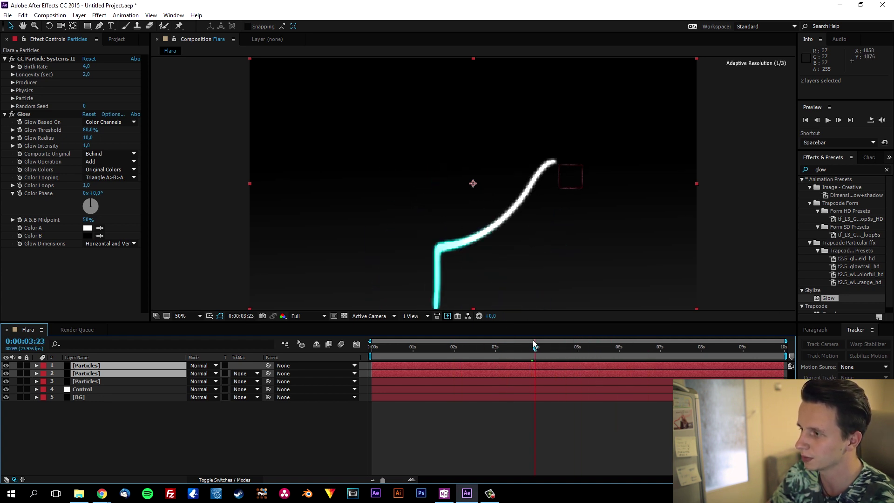
click(711, 210)
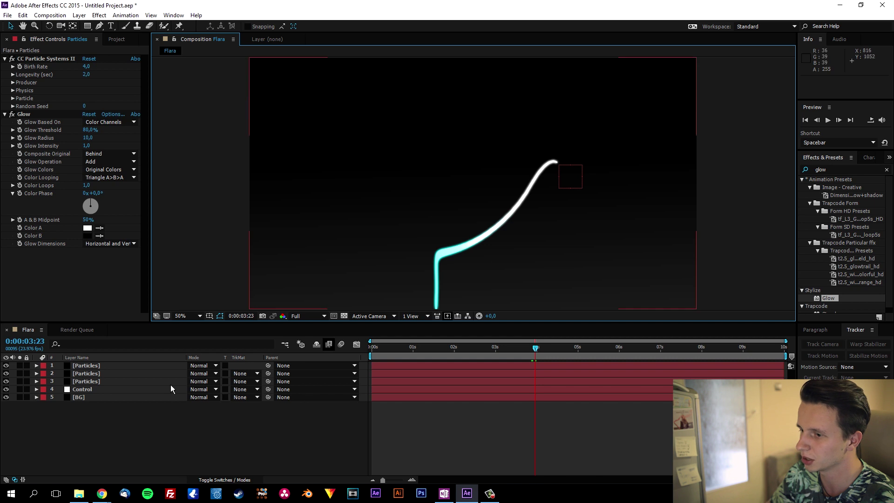
click(102, 365)
key(ctrl+d)
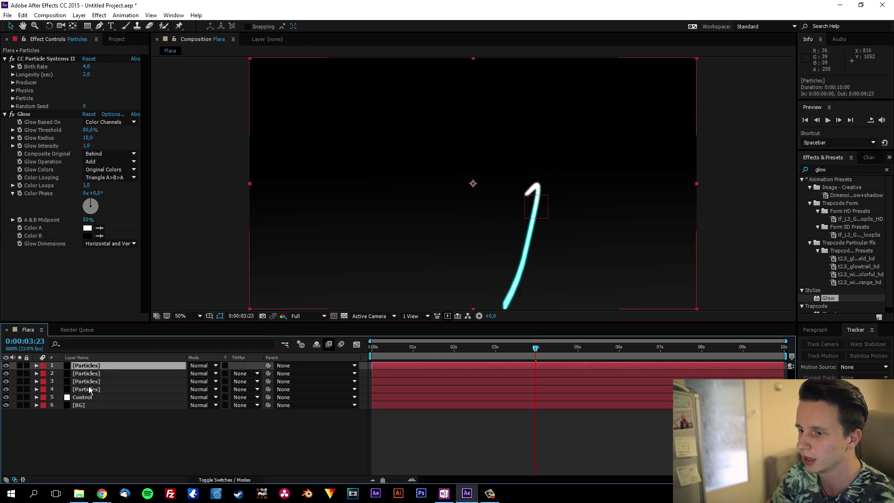
click(97, 383)
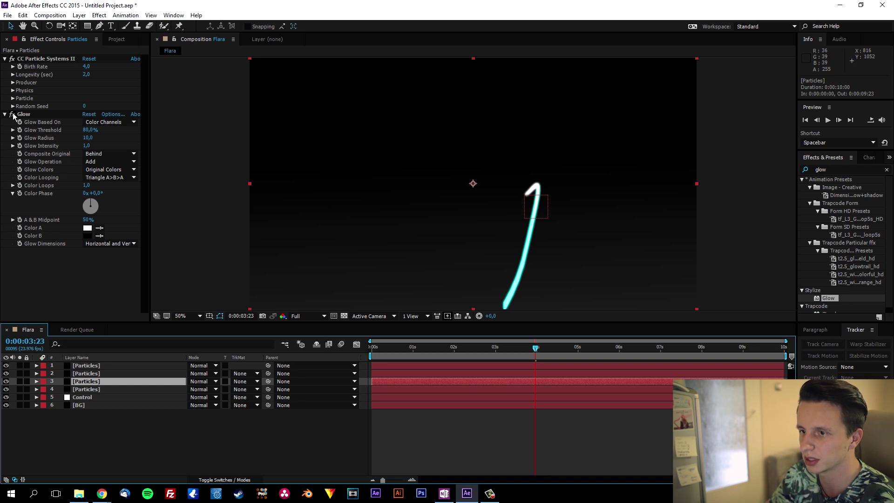
- Set the top layer's Physics Gravity to 0,2 and scrub to see the curving trail
click(13, 91)
click(87, 122)
text(0,2)
key(Return)
drag(521, 355, 453, 356)
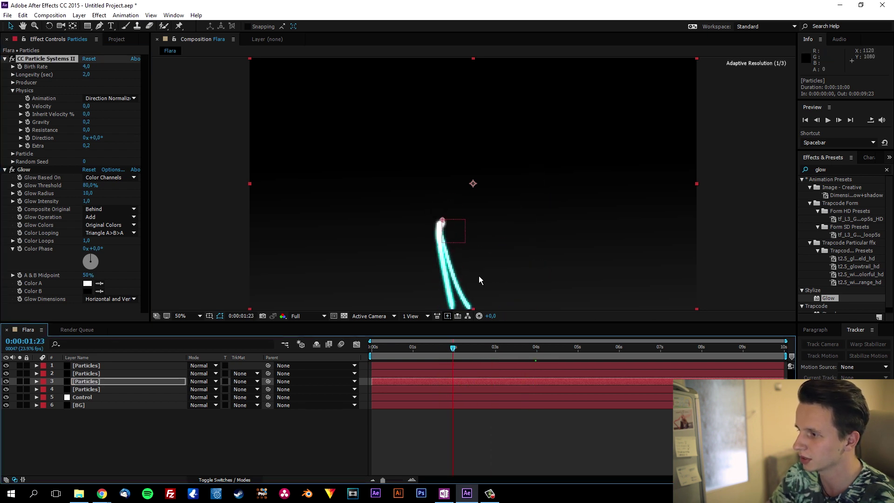
drag(453, 348, 532, 348)
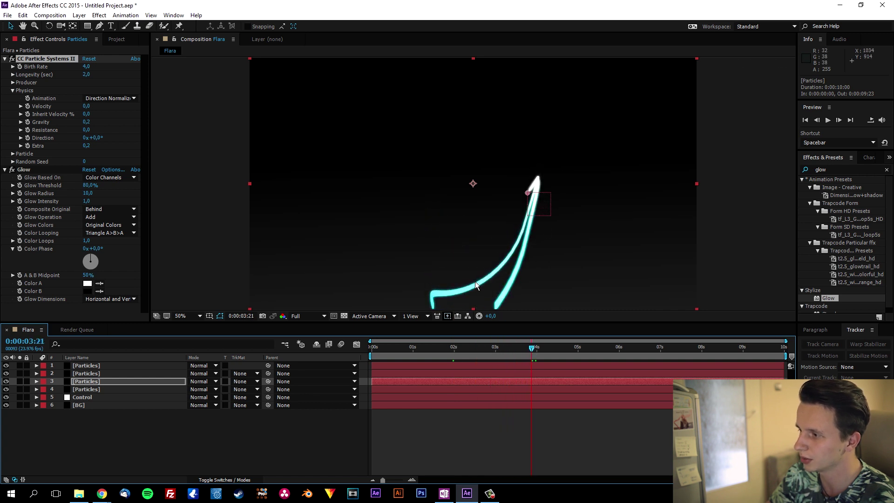
- Re-edit the top Particles layer's Gravity value and preview the trail through the animation
click(98, 366)
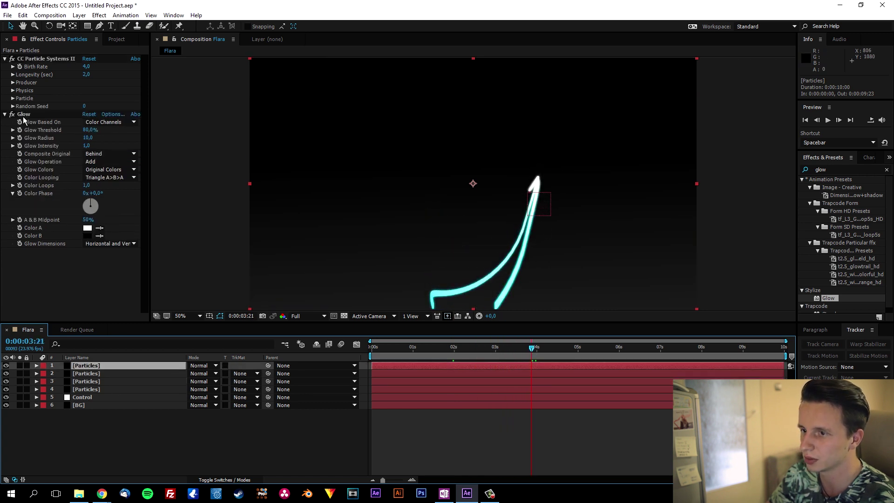
click(13, 91)
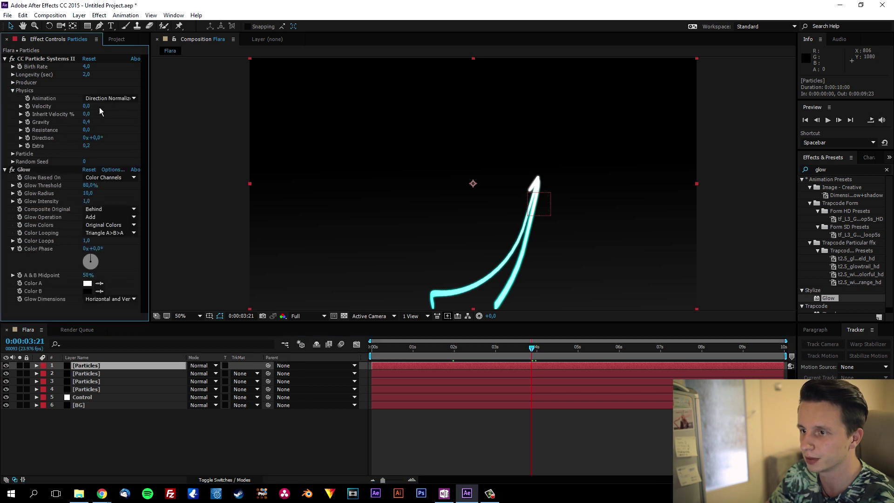
click(86, 122)
text(-)
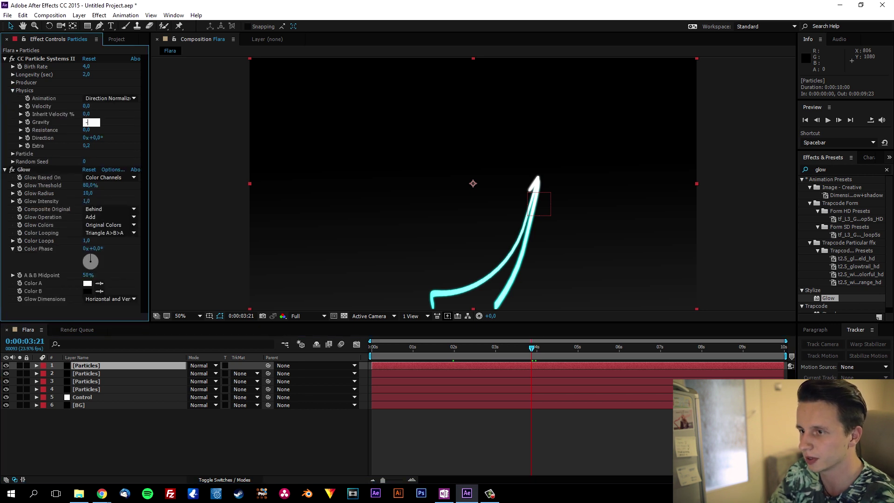
text(0,2)
key(Return)
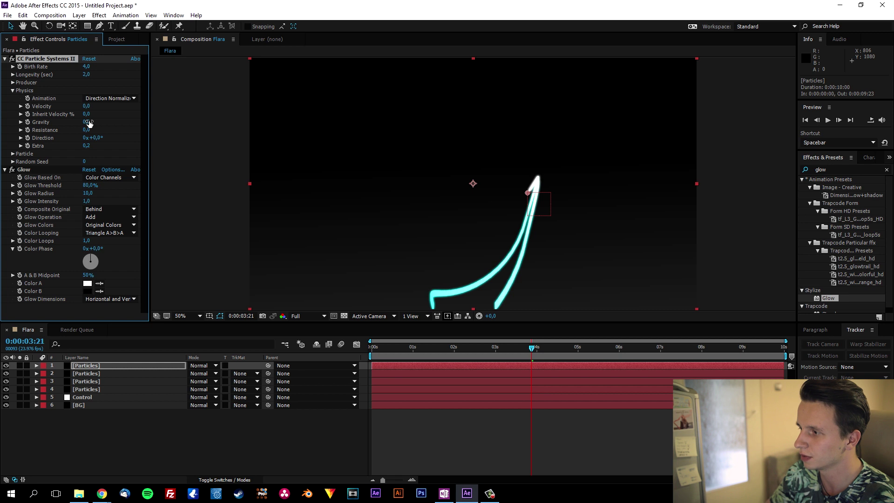
drag(534, 354, 675, 345)
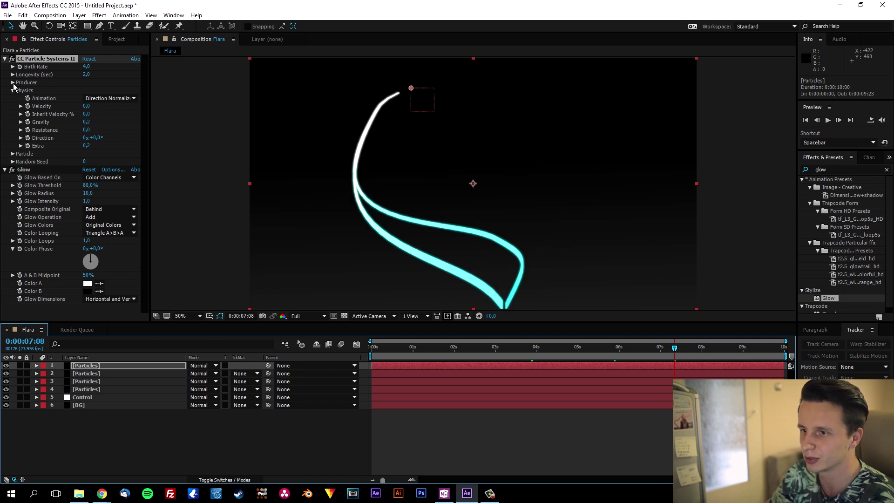
- Set the top emitter's Producer Radius X to 0,6
click(13, 154)
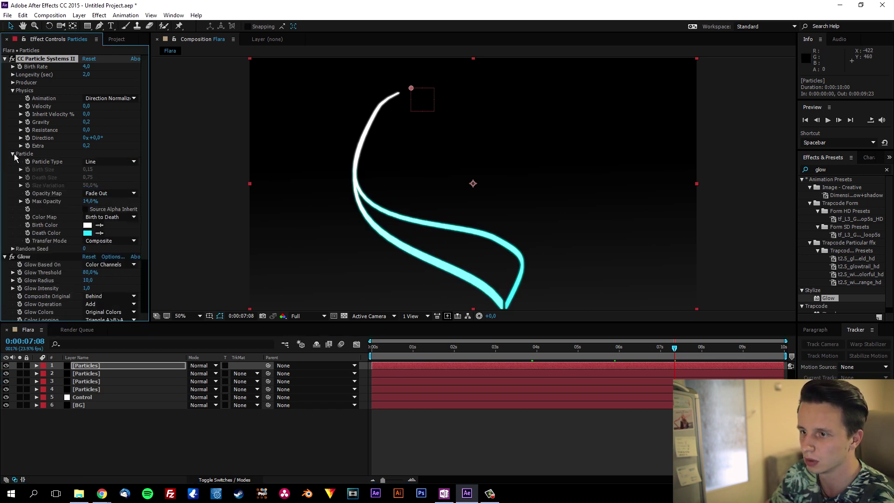
click(13, 154)
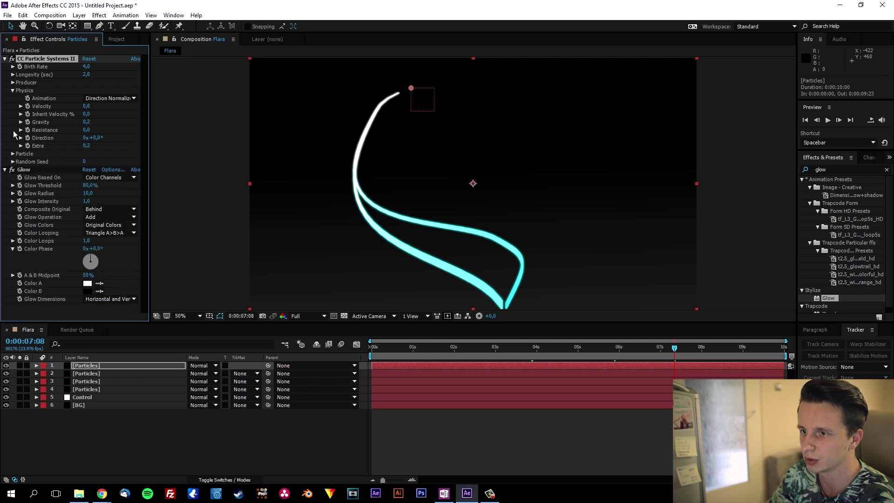
click(13, 90)
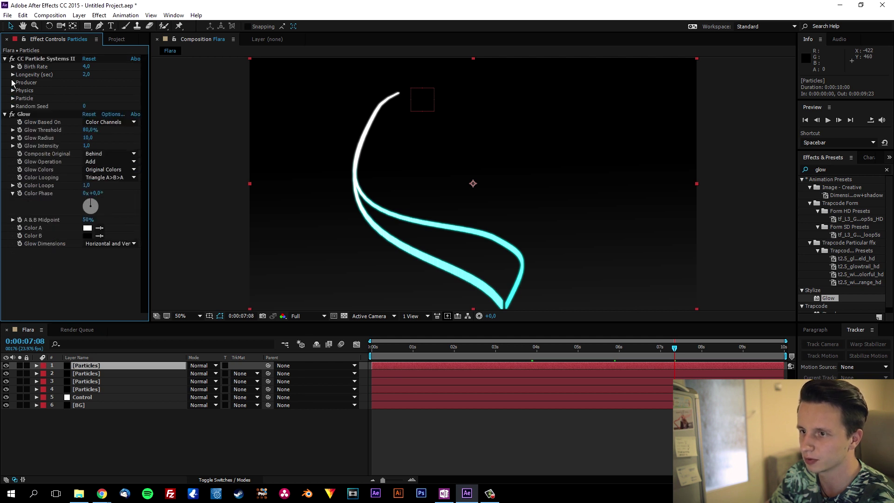
click(13, 83)
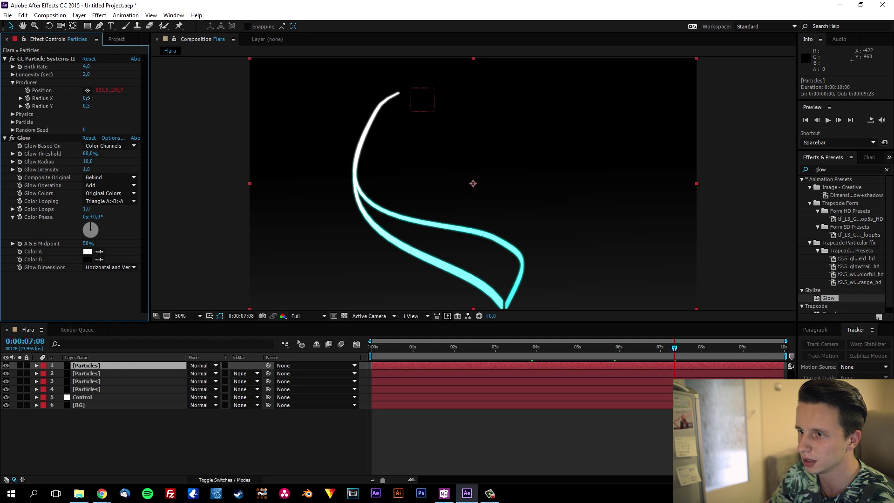
text(0,)
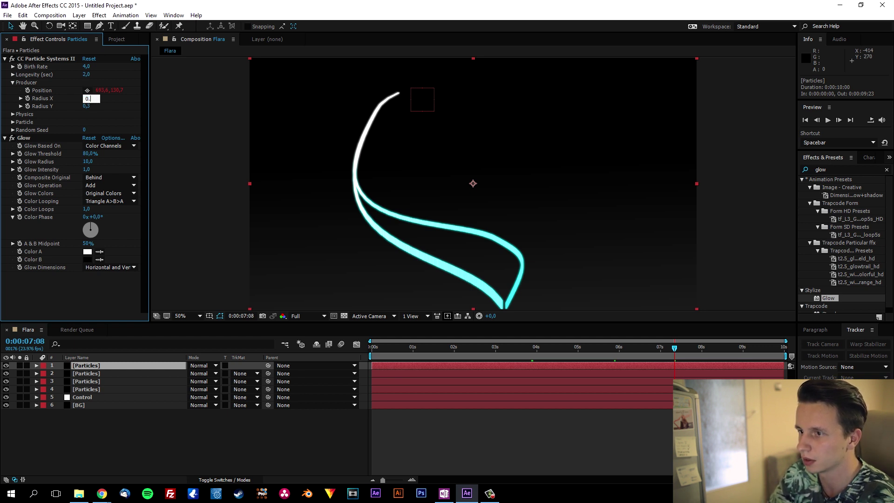
text(6)
key(Return)
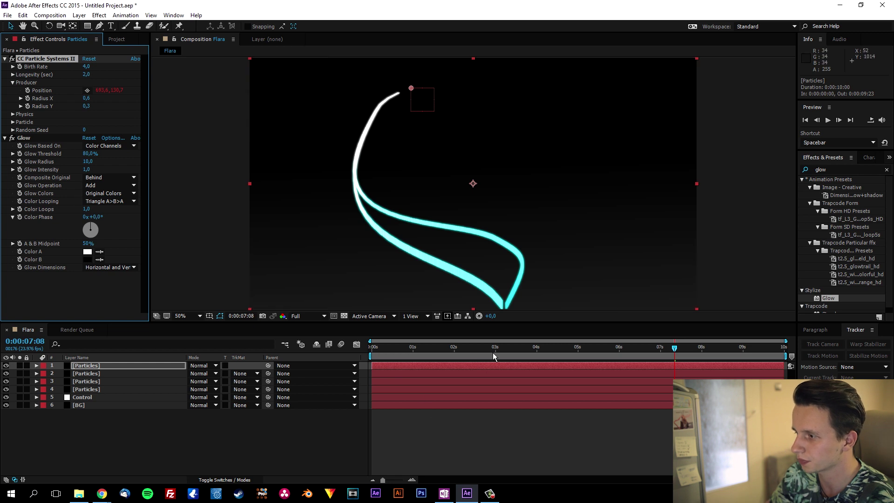
- Trim the third Particles layer's In point to 0:00:06:21 and reveal its Position
drag(508, 347, 661, 347)
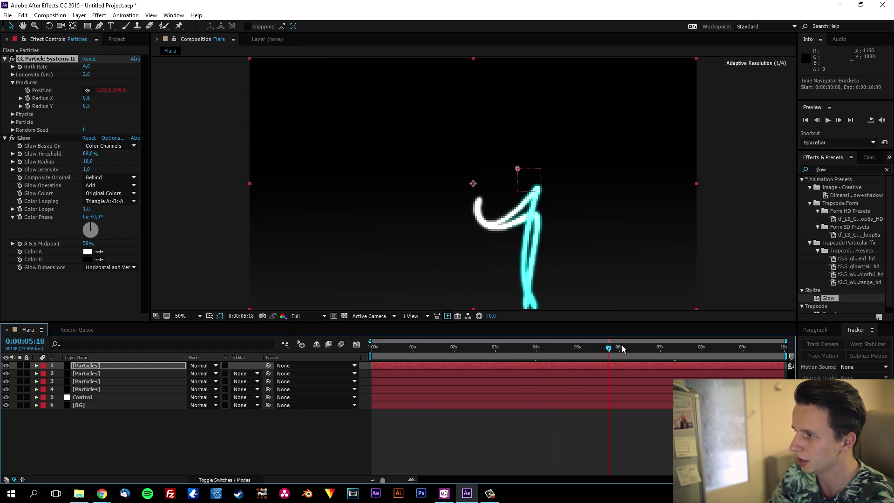
drag(661, 347, 626, 353)
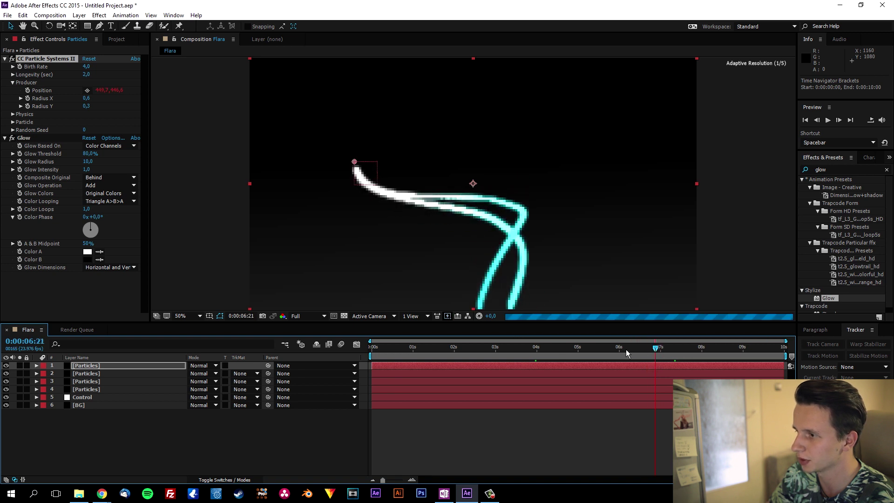
click(100, 380)
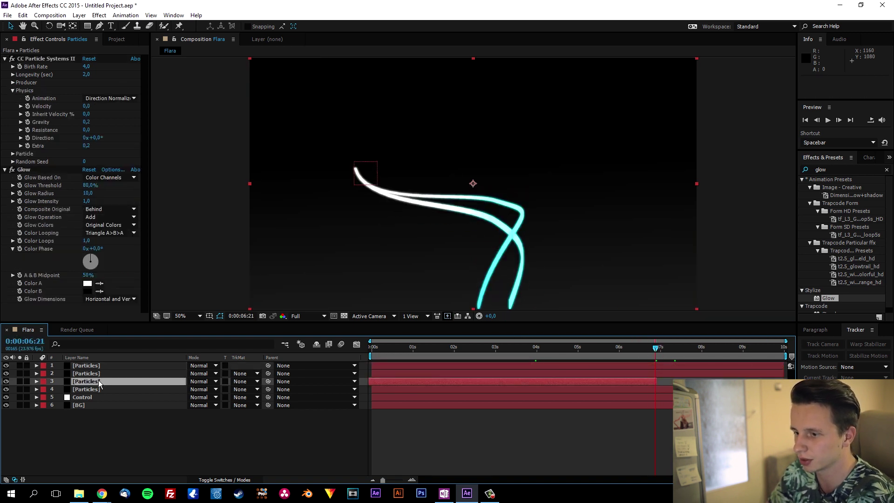
key(bracketleft)
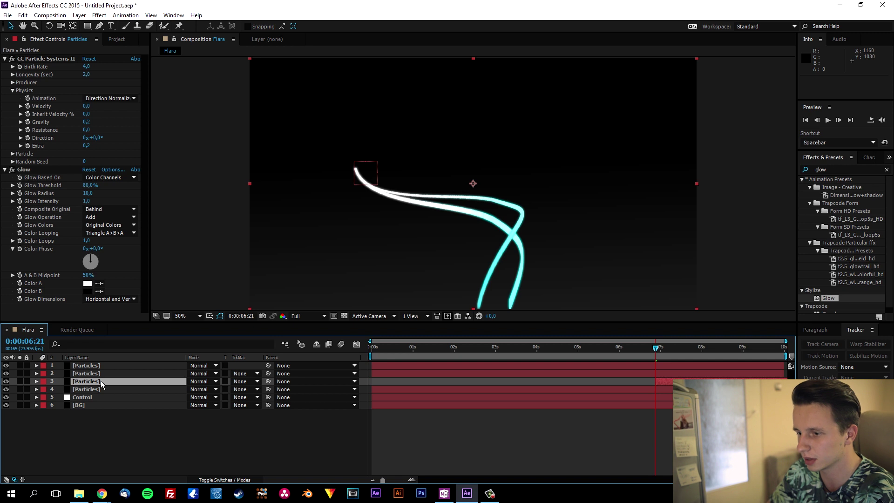
key(p)
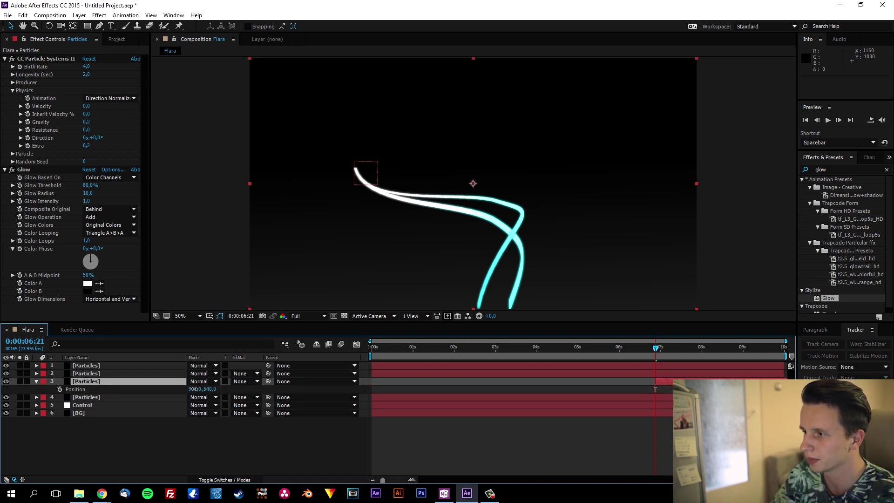
- Shift the third layer's Position X to about 984, sliding its bar to start near 0:00:00:04
drag(193, 389, 191, 389)
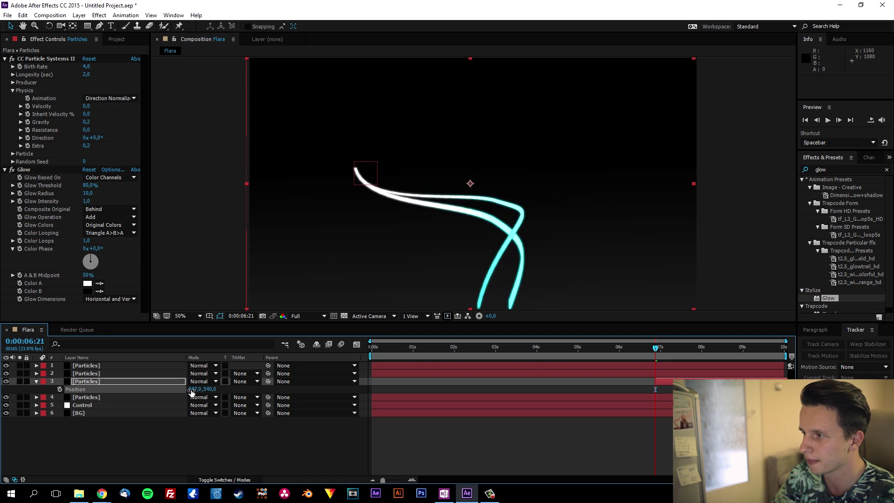
drag(193, 390, 169, 393)
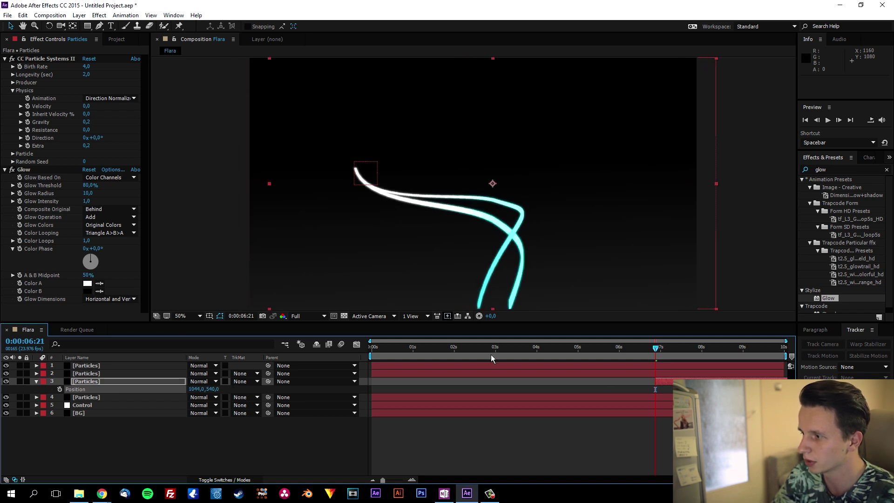
drag(684, 387, 406, 386)
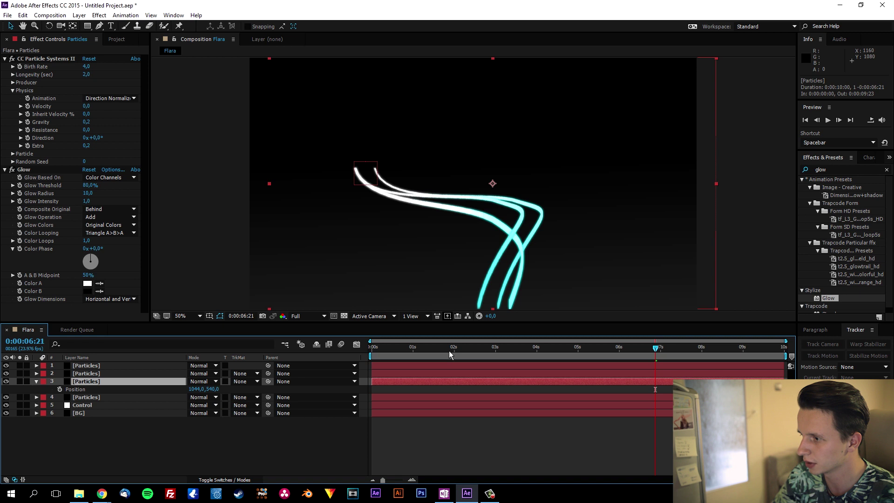
drag(470, 347, 566, 348)
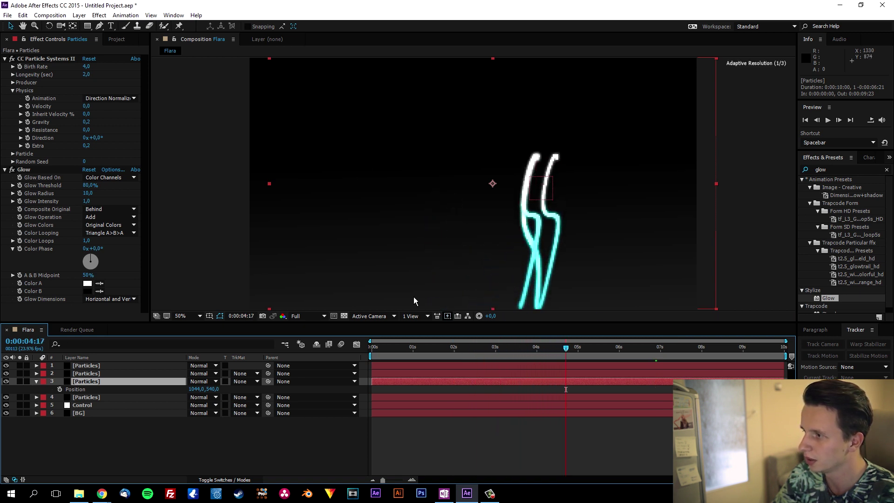
drag(198, 389, 171, 389)
- Set the top Particles layer's Position to 960,586 and preview the separated trails
click(105, 366)
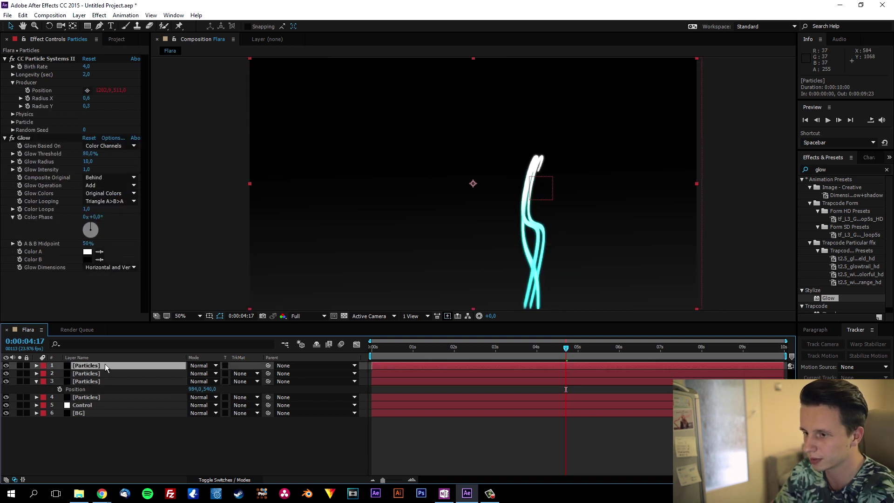
key(p)
drag(209, 373, 231, 372)
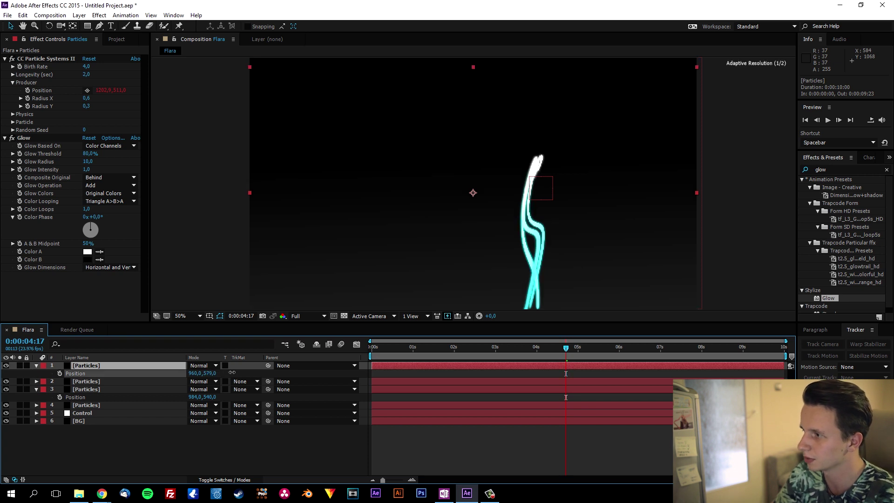
mouse_move(402, 351)
mouse_down()
mouse_move(384, 350)
mouse_move(602, 344)
mouse_up()
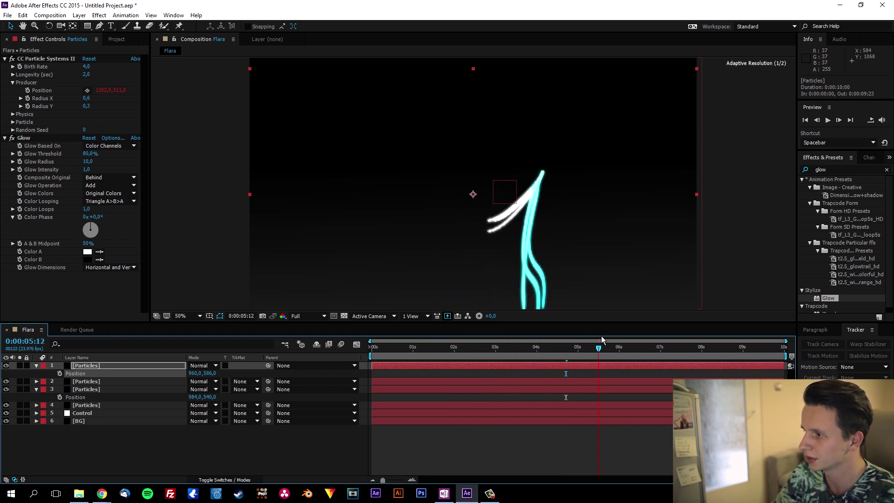
click(727, 186)
- Replace the 'glow' search with 'opti' to list Video Copilot > Optical Flares
click(809, 183)
key(BackSpace)
key(BackSpace)
key(BackSpace)
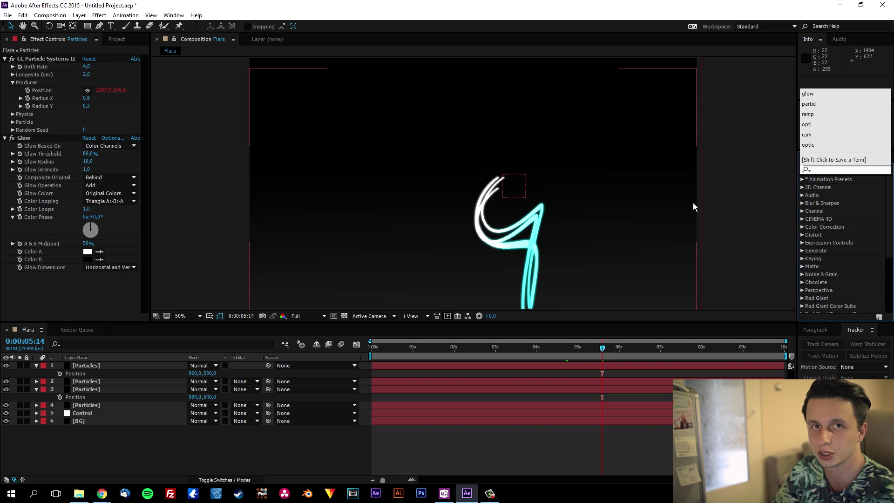
key(Escape)
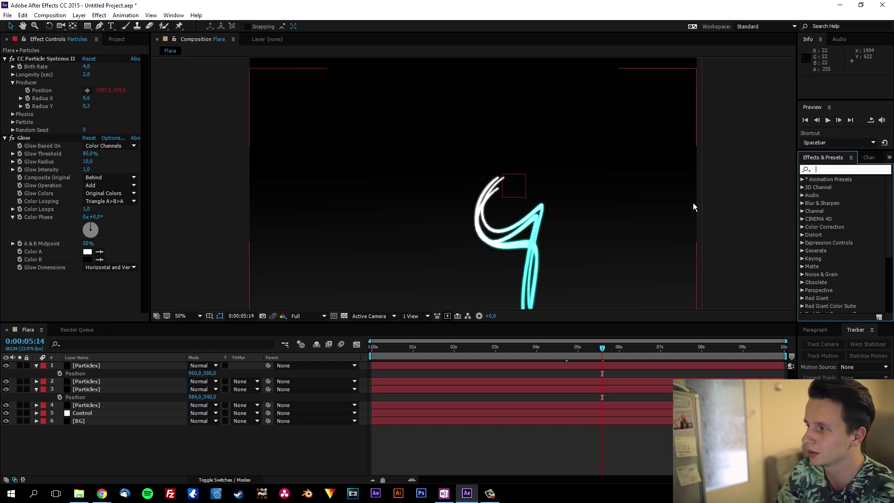
text(o)
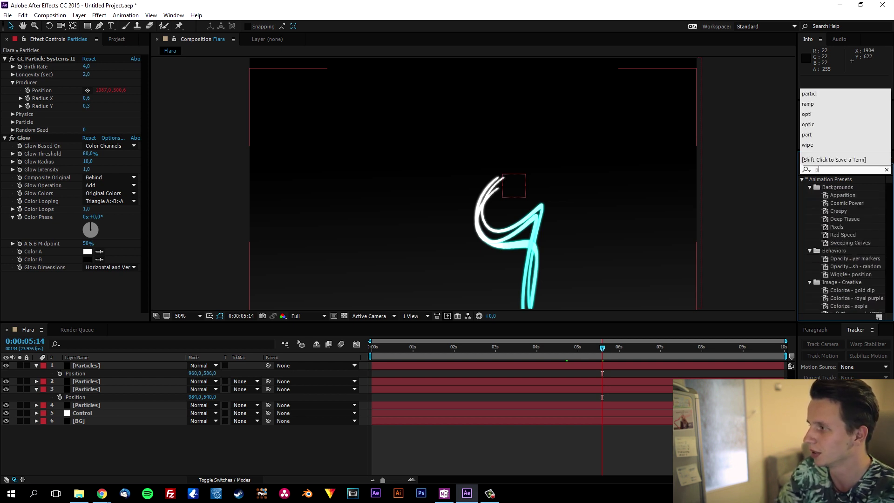
text(pti)
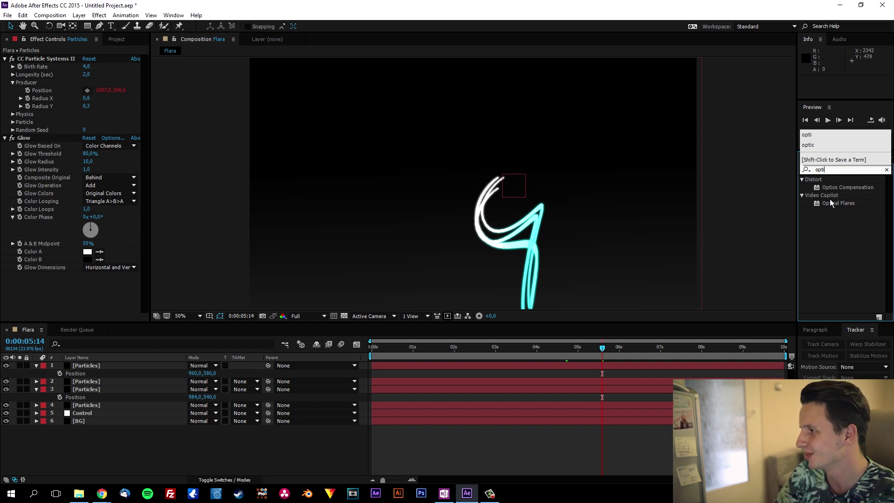
click(837, 210)
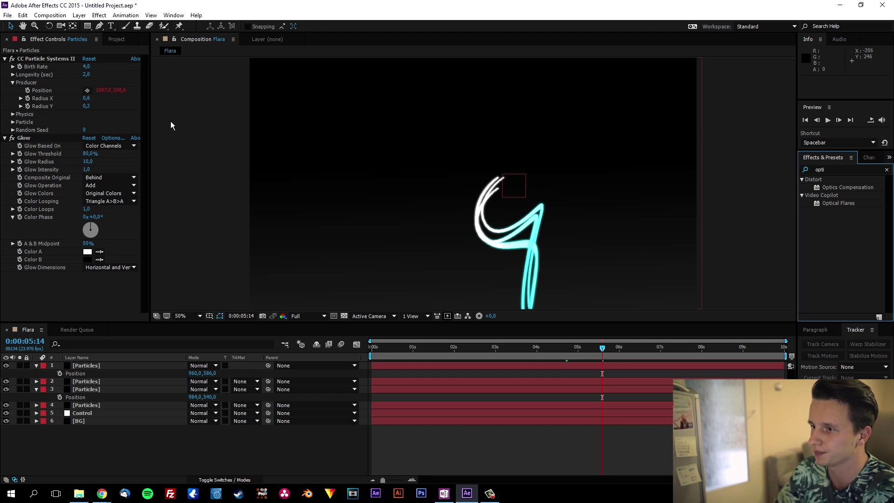
click(119, 435)
- Create a new solid layer named Flare
key(ctrl+y)
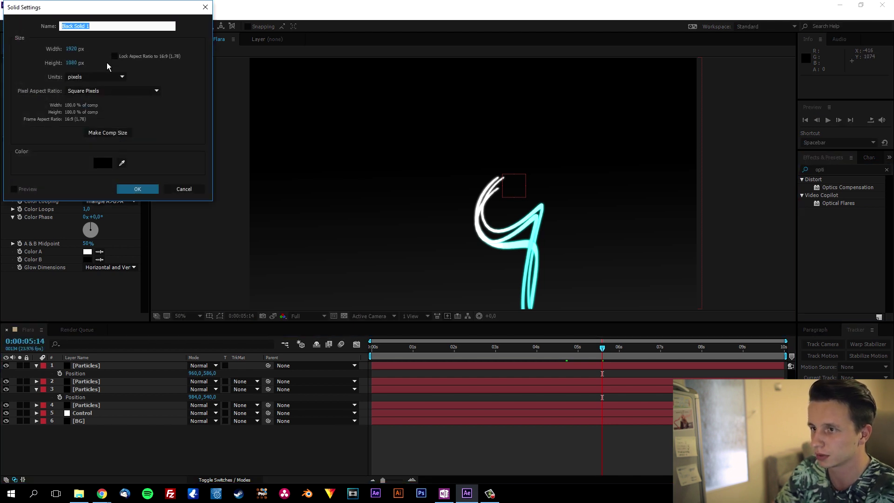
text(Flare)
key(Return)
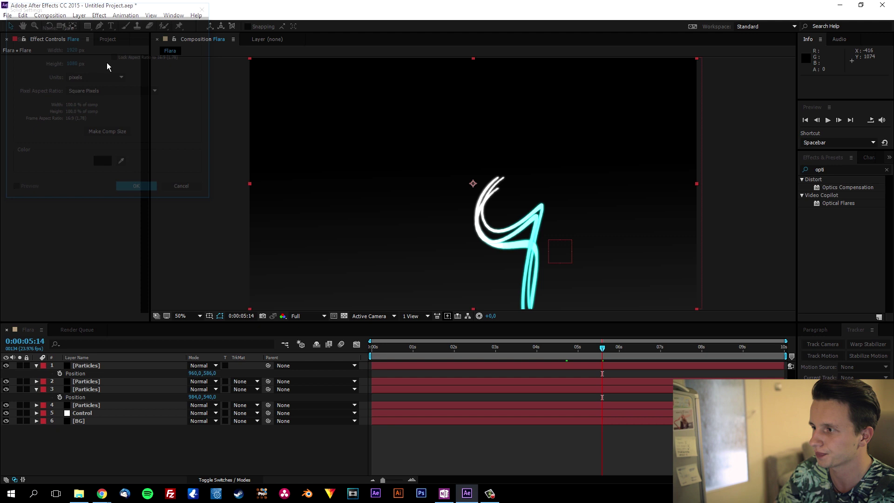
- Apply Optical Flares to Flare with Render Mode On Transparent and start a Position XY expression
drag(839, 205, 83, 365)
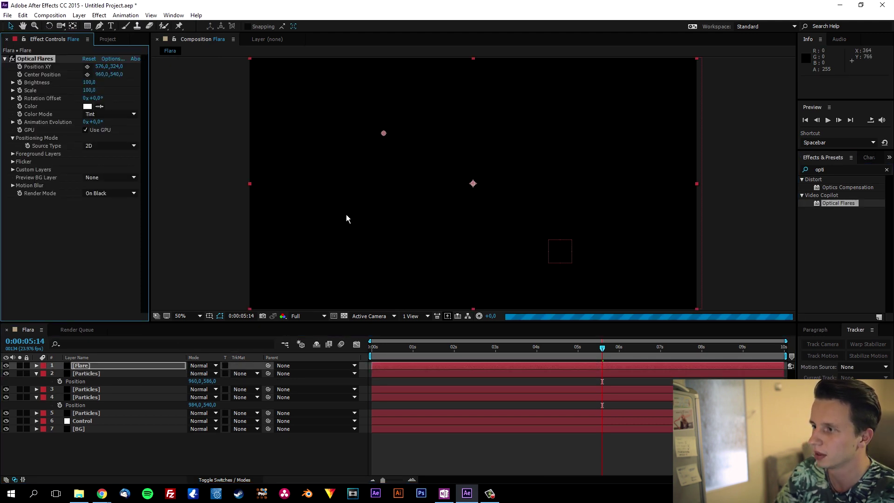
click(110, 195)
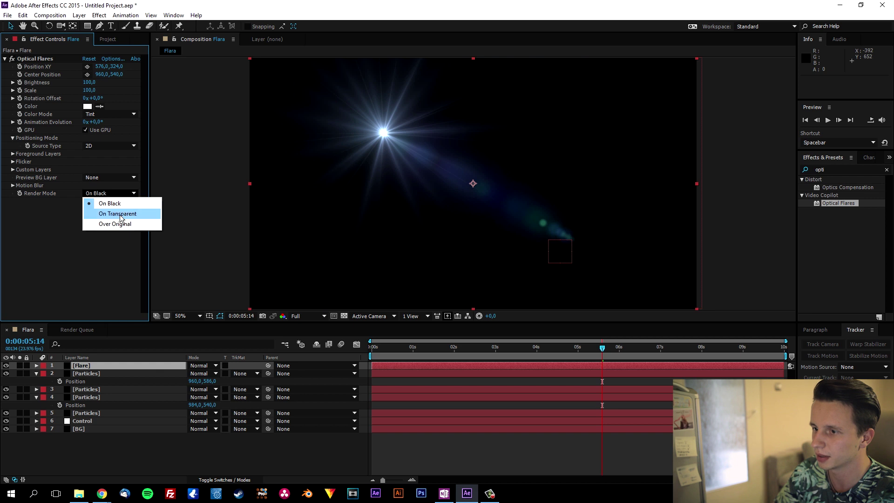
click(119, 214)
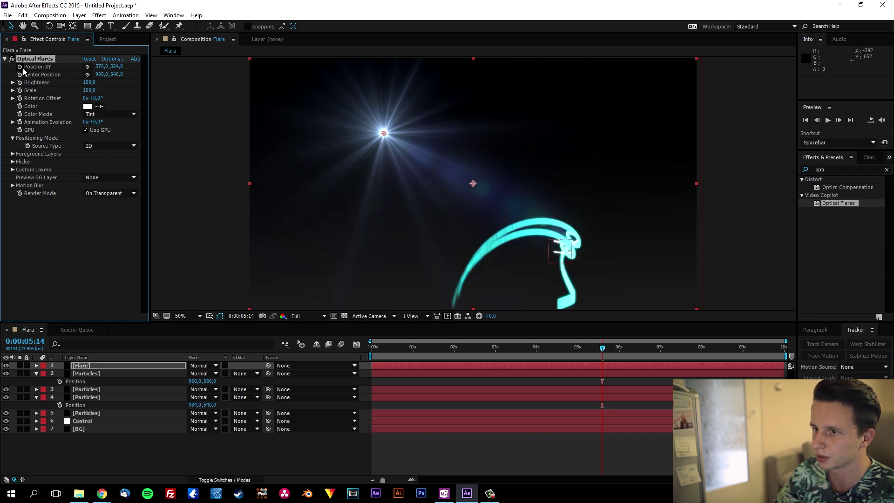
alt+click(20, 67)
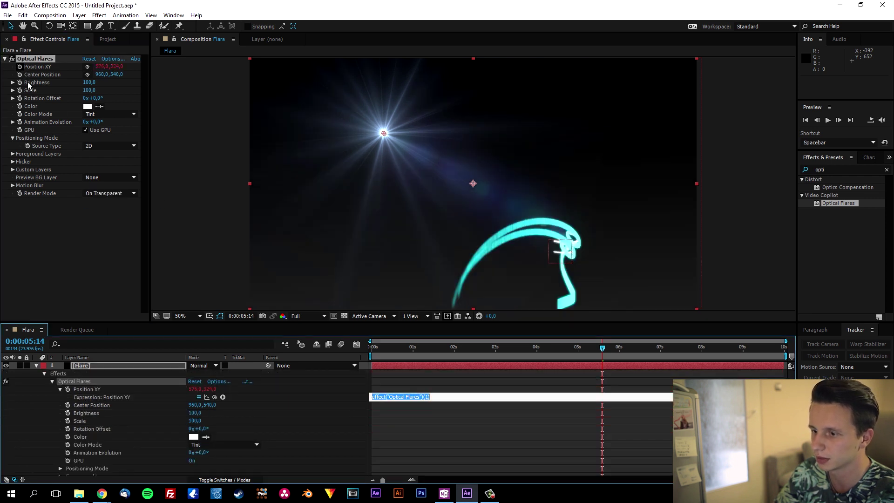
- Pick-whip the Flare's Position XY expression to the Control layer's Position and commit it
scroll(296, 413, down, 5)
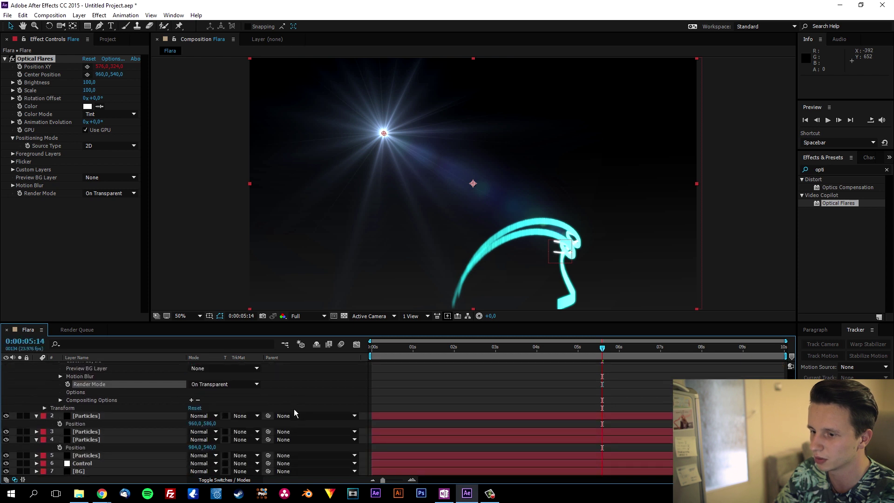
click(91, 463)
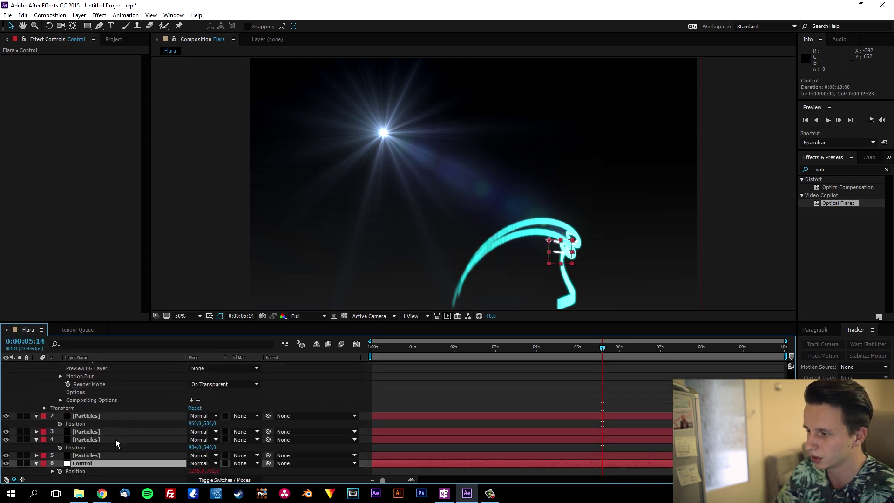
scroll(161, 406, up, 3)
scroll(161, 406, up, 2)
drag(215, 386, 60, 474)
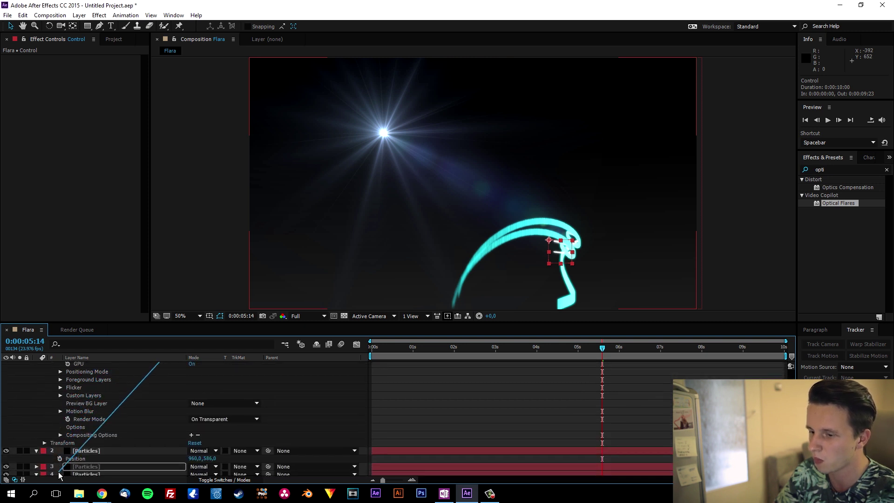
drag(60, 474, 84, 469)
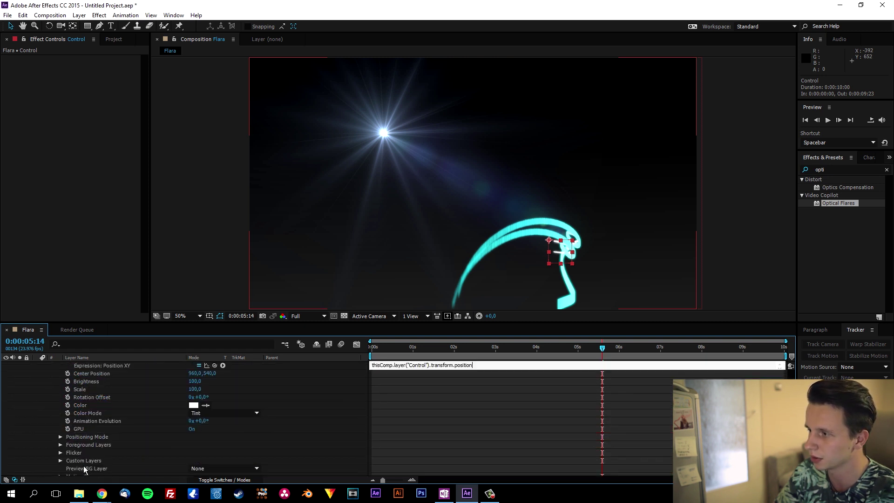
click(43, 412)
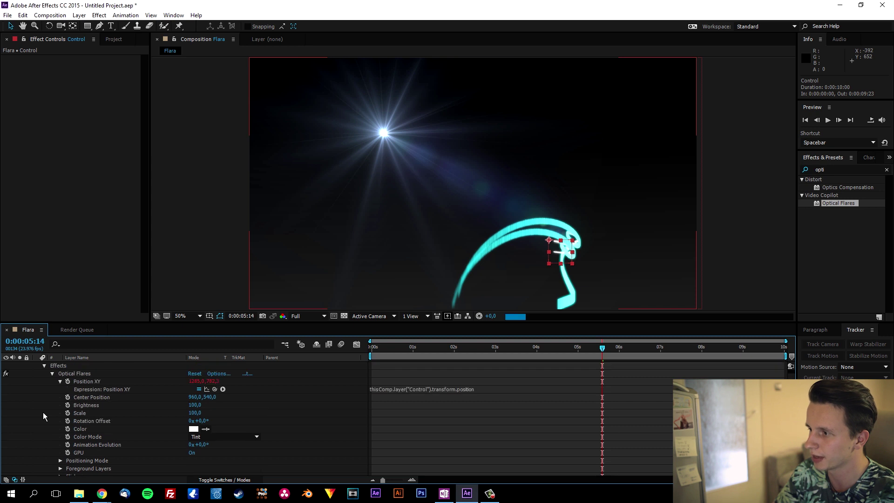
- Check the flare at 0:00:03:06 and collapse the Flare layer's effect properties
drag(589, 353, 507, 353)
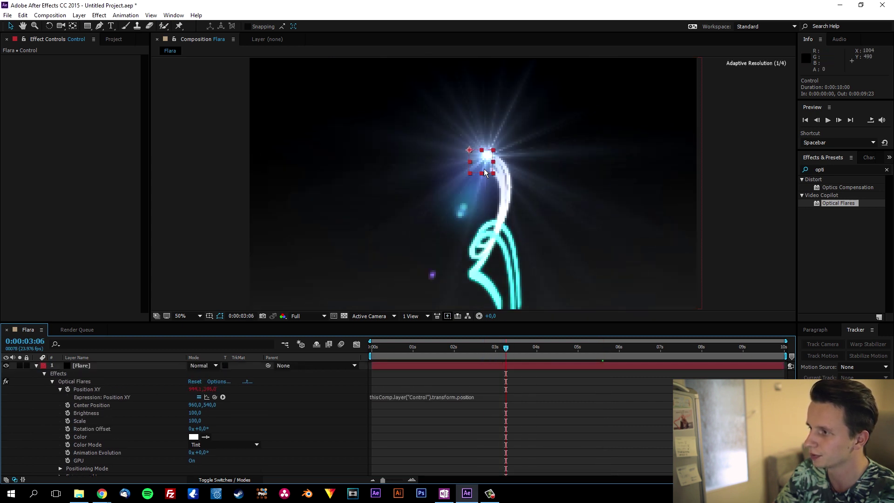
click(742, 181)
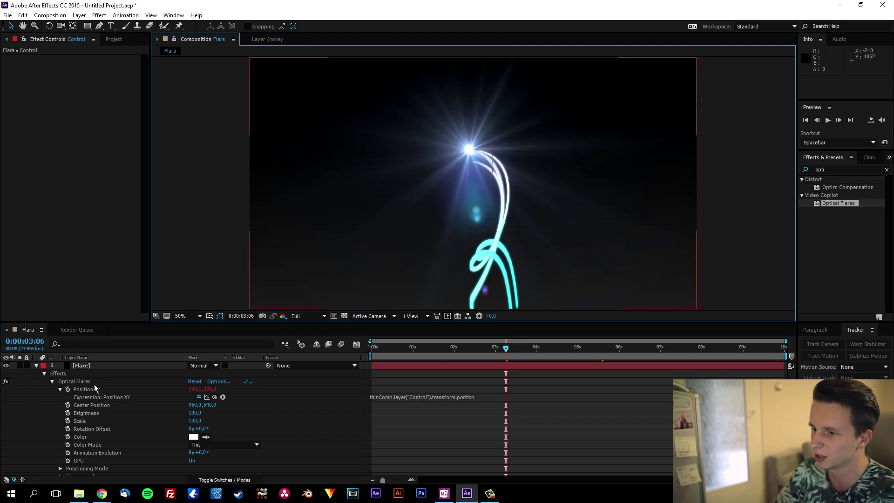
click(33, 370)
click(36, 366)
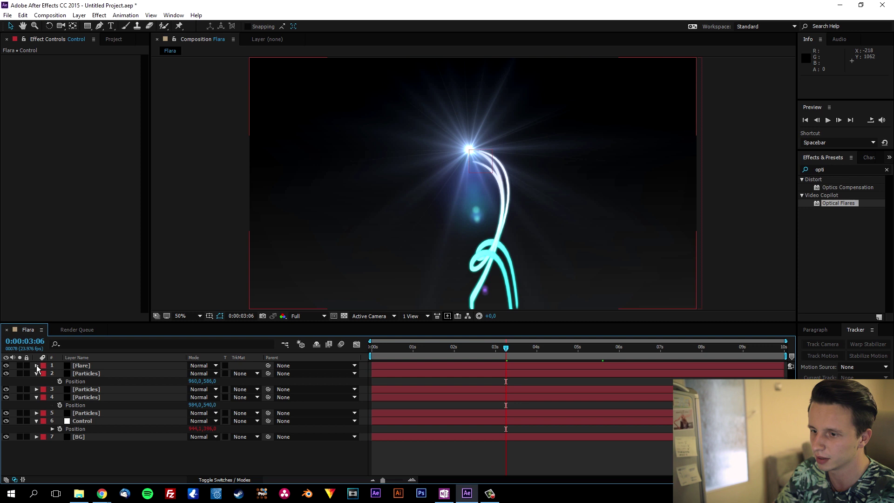
- Apply the blue Search Light preset from Optical Flares' Light folder to the Flare layer, then check it at 0:00:02:00
click(37, 390)
click(35, 390)
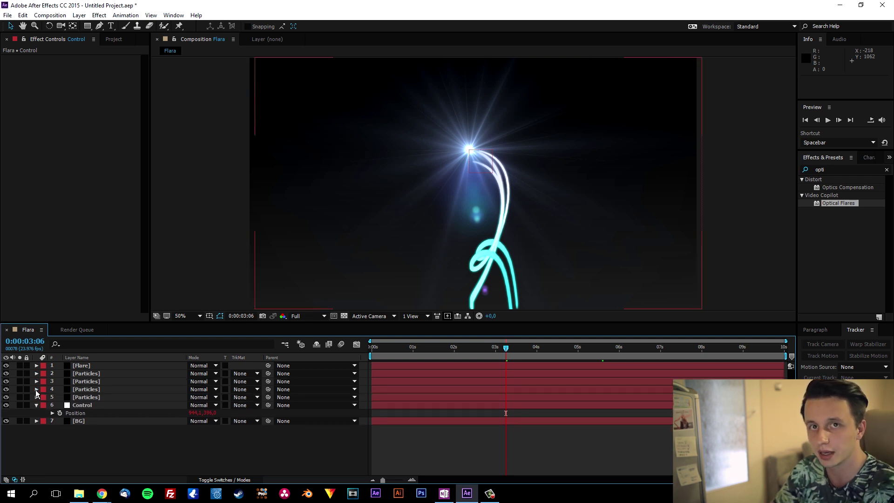
click(67, 365)
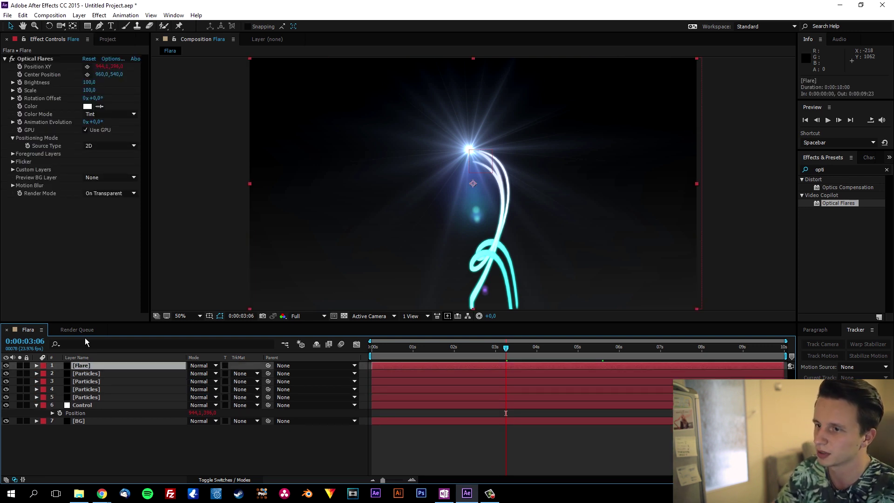
click(108, 58)
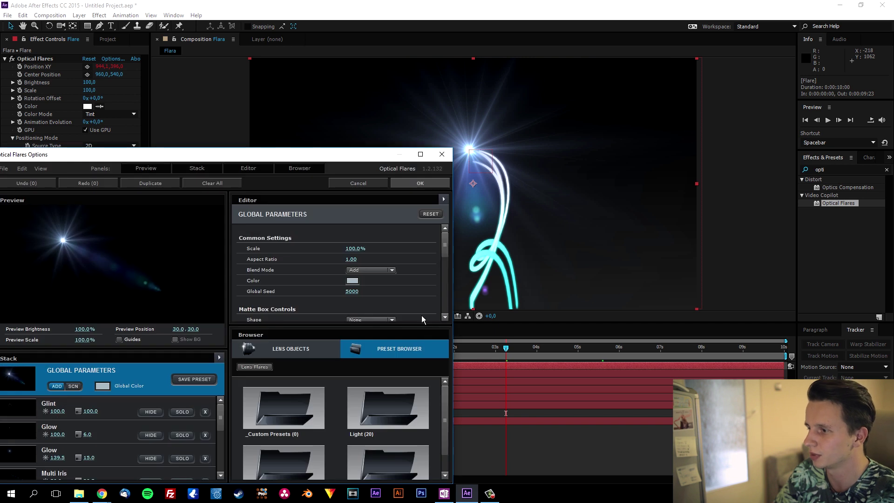
drag(342, 159, 329, 76)
double_click(380, 326)
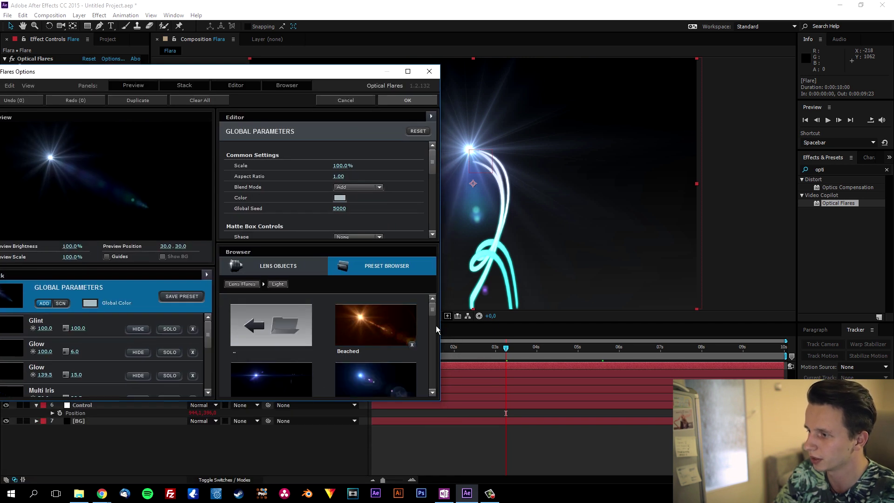
scroll(434, 320, down, 1)
drag(434, 320, 434, 364)
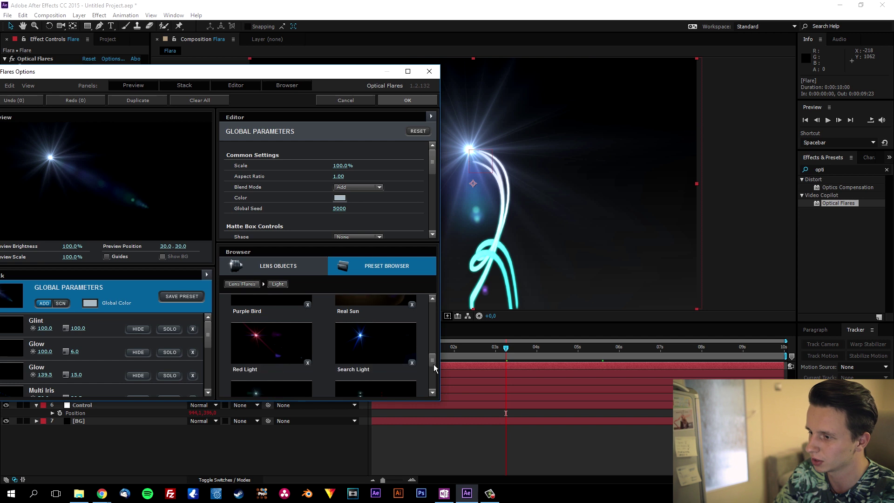
click(372, 334)
click(413, 101)
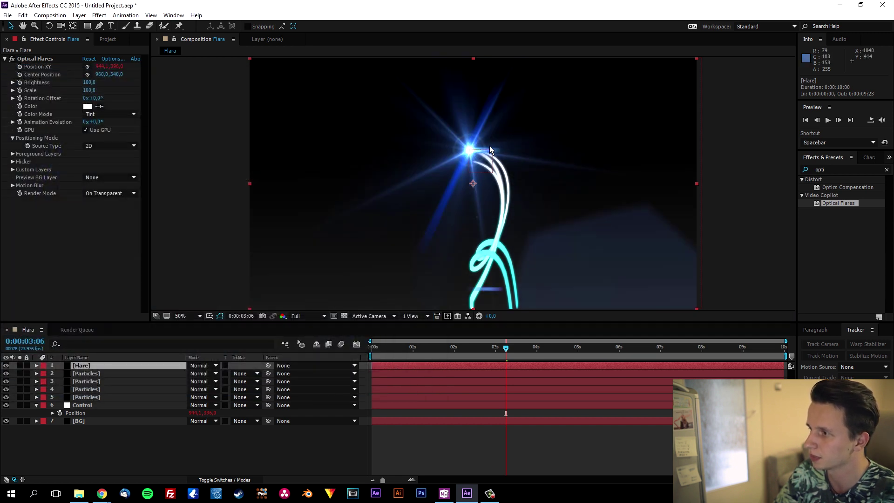
drag(442, 347, 454, 348)
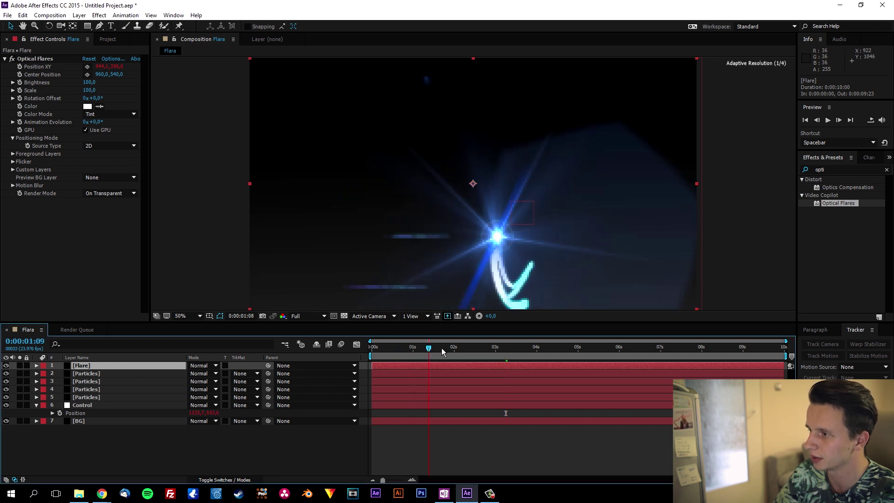
- Set the Flare layer's Opacity to 90% and preview the blue flare leading the trails
key(t)
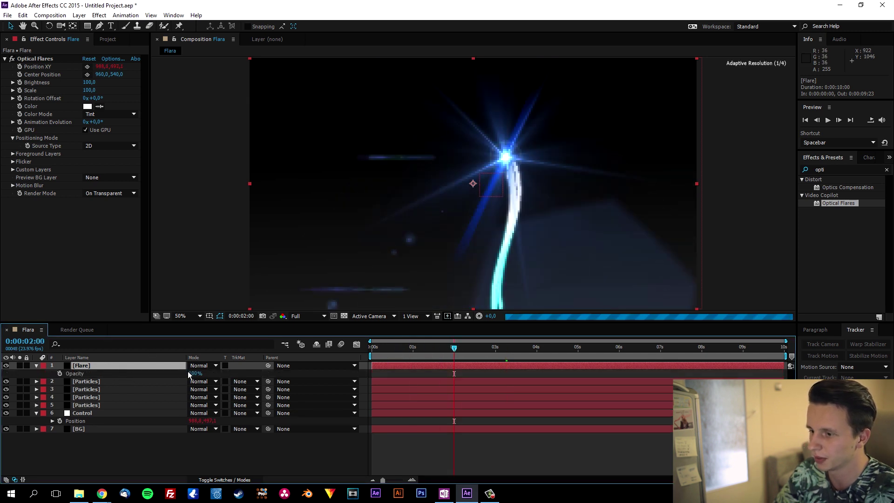
click(191, 373)
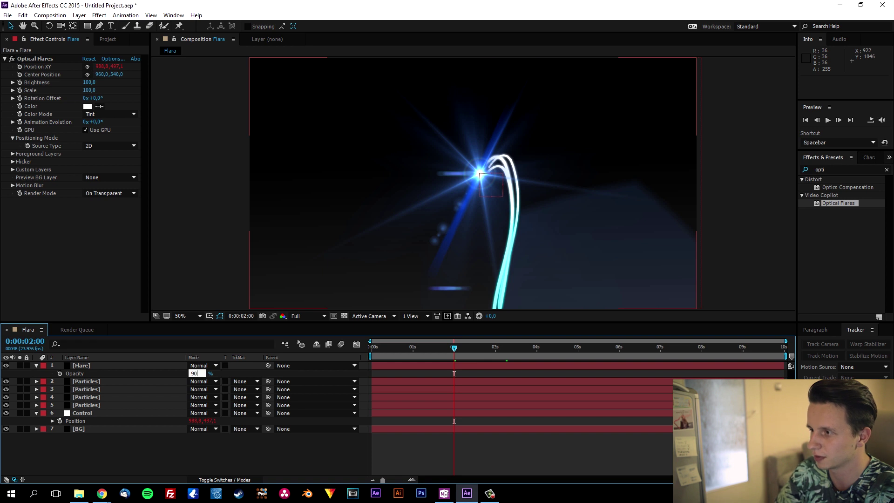
key(Return)
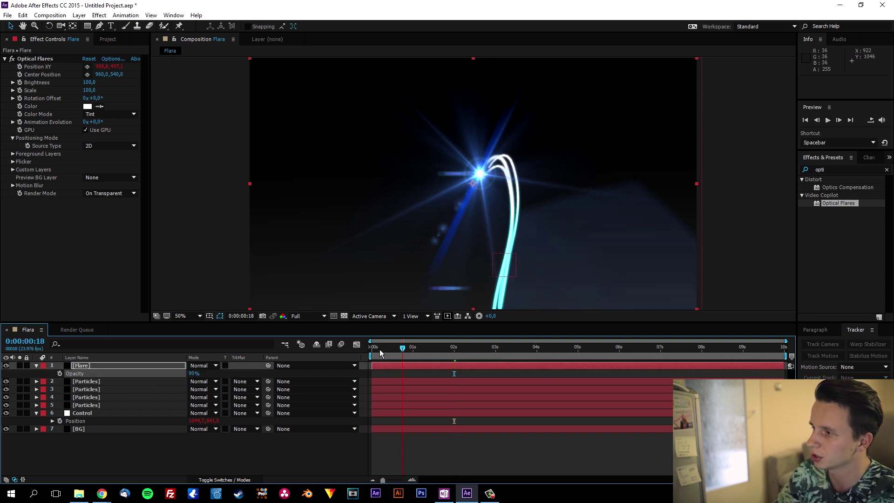
key(space)
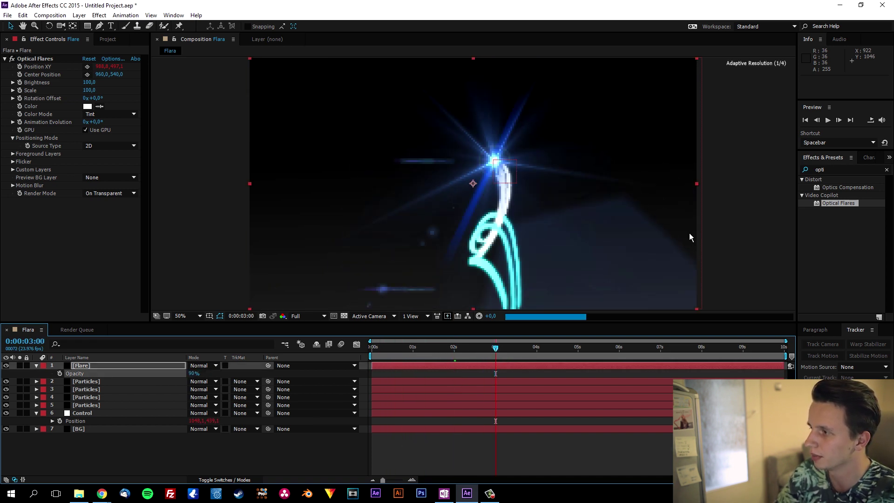
click(758, 195)
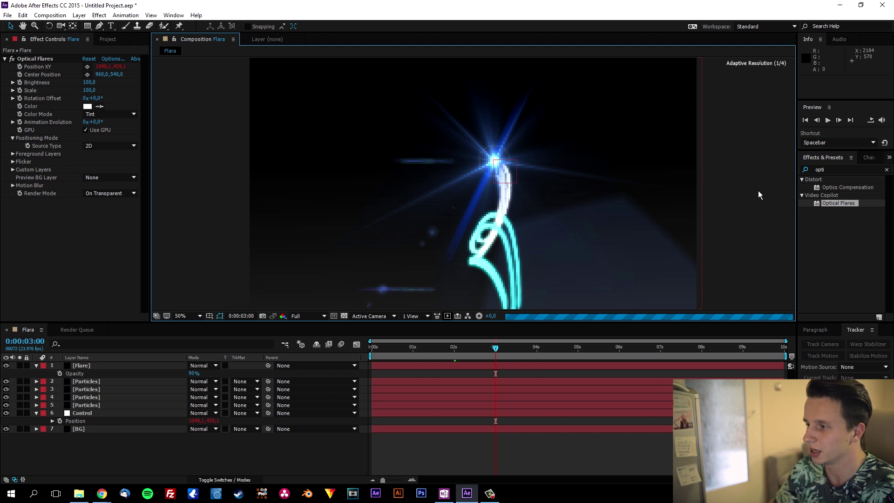